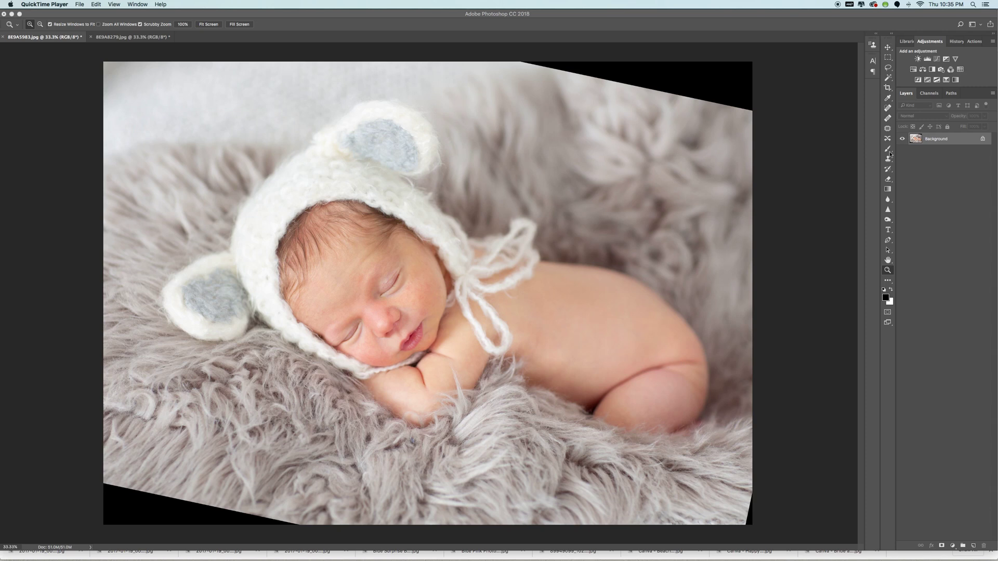
Close the open documents 8E9A5983.jpg and 8E9A8279.jpg without saving their changes
{"action": "left_click", "coordinate": [866, 258]}
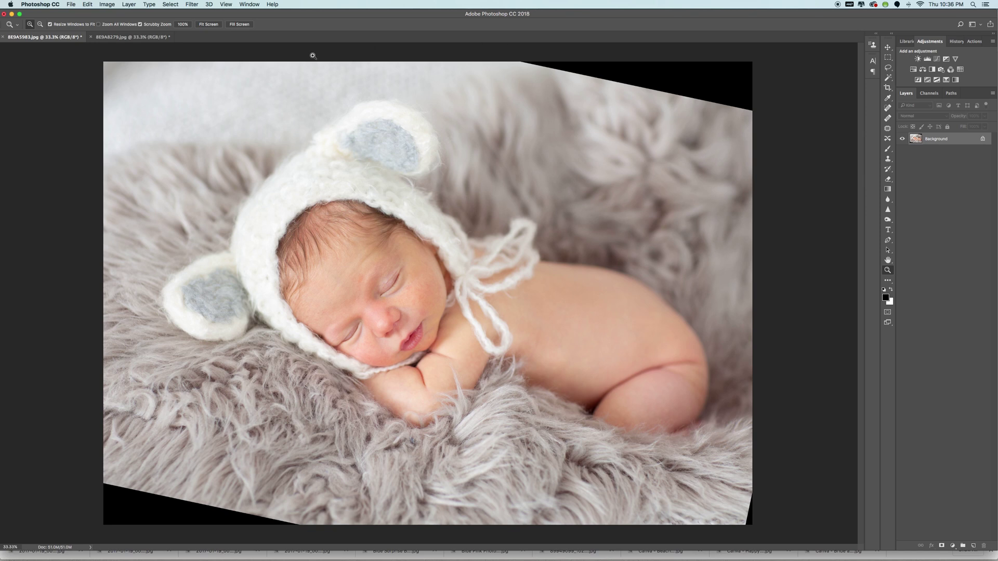
{"action": "left_click", "coordinate": [4, 14]}
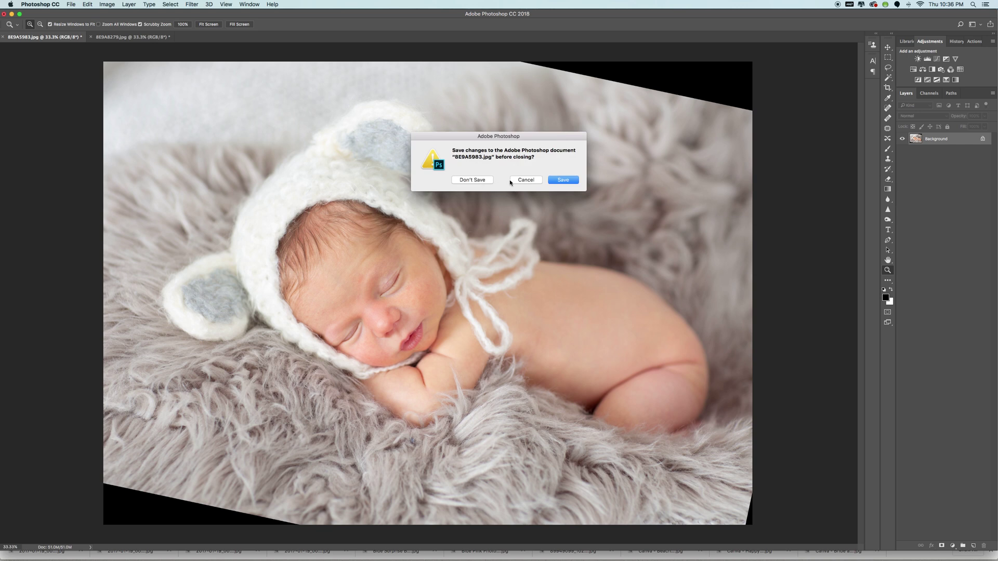
{"action": "left_click", "coordinate": [489, 181]}
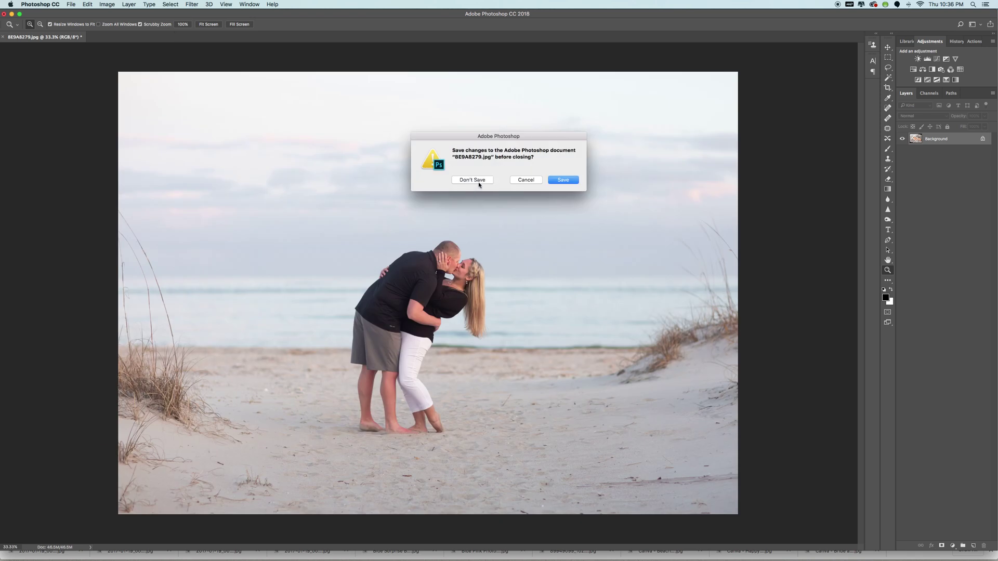
{"action": "left_click", "coordinate": [475, 180]}
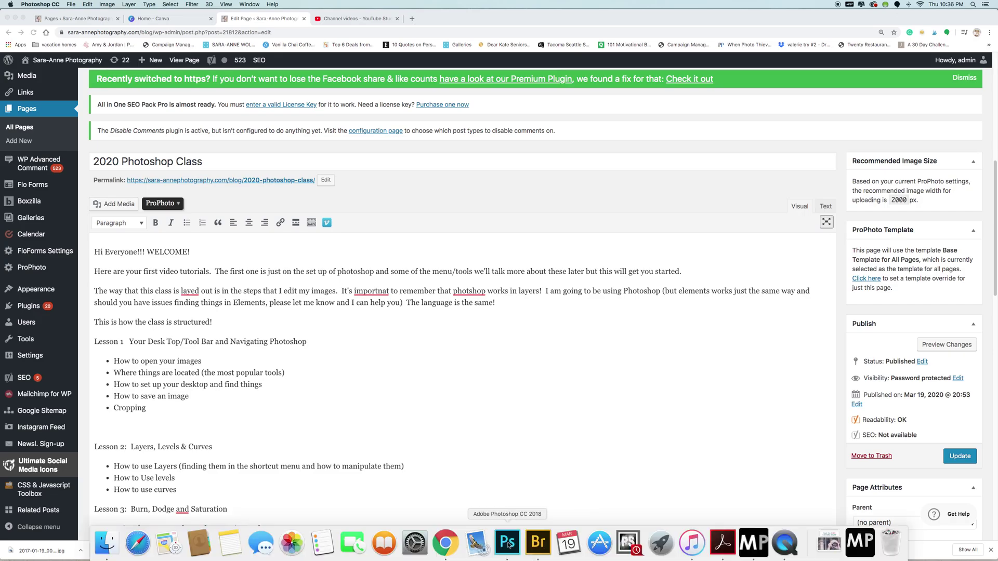
Switch back to Photoshop and open 8E9A4564.jpg from the adobe class folder
{"action": "left_click", "coordinate": [507, 541]}
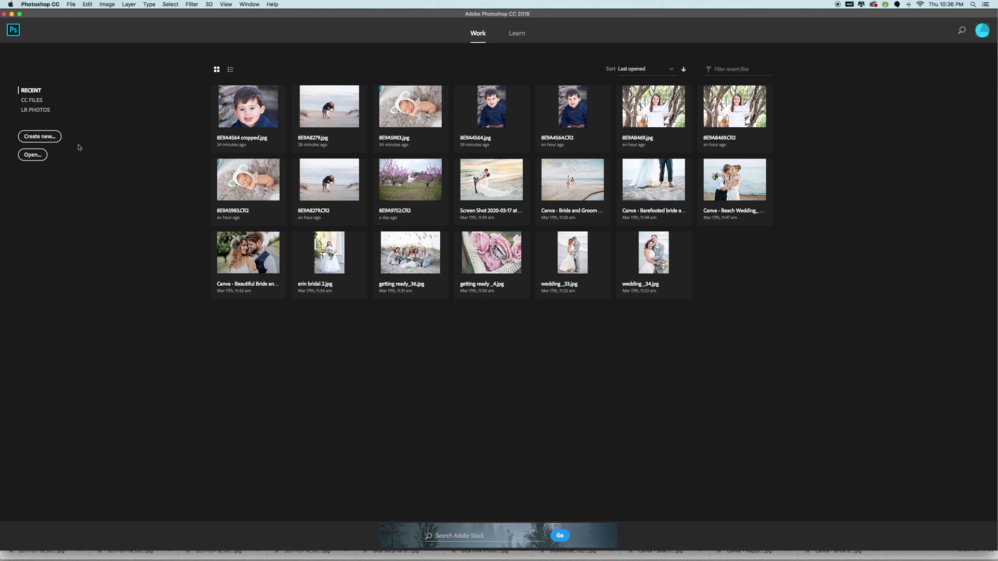
{"action": "left_click", "coordinate": [35, 155]}
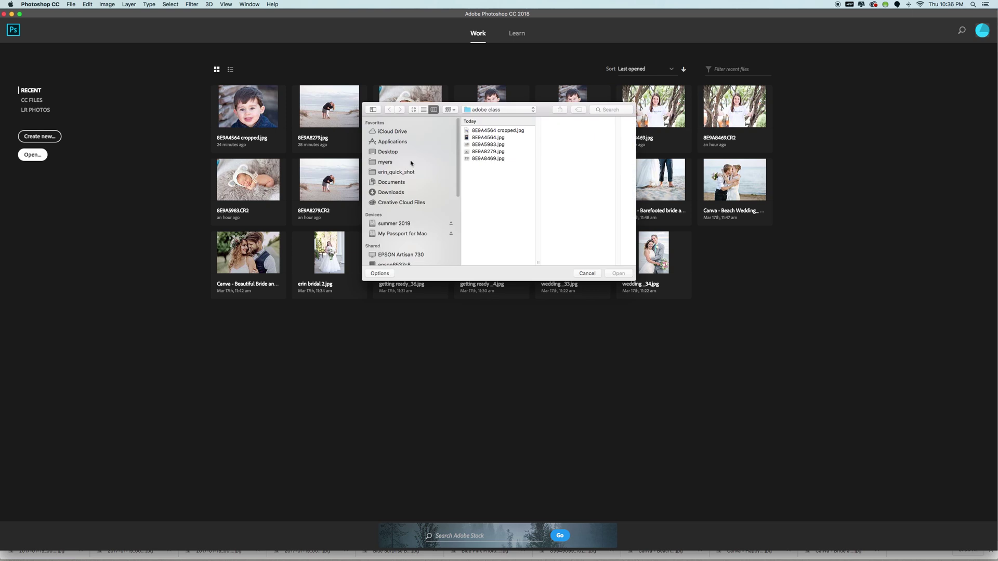
{"action": "left_click", "coordinate": [491, 139]}
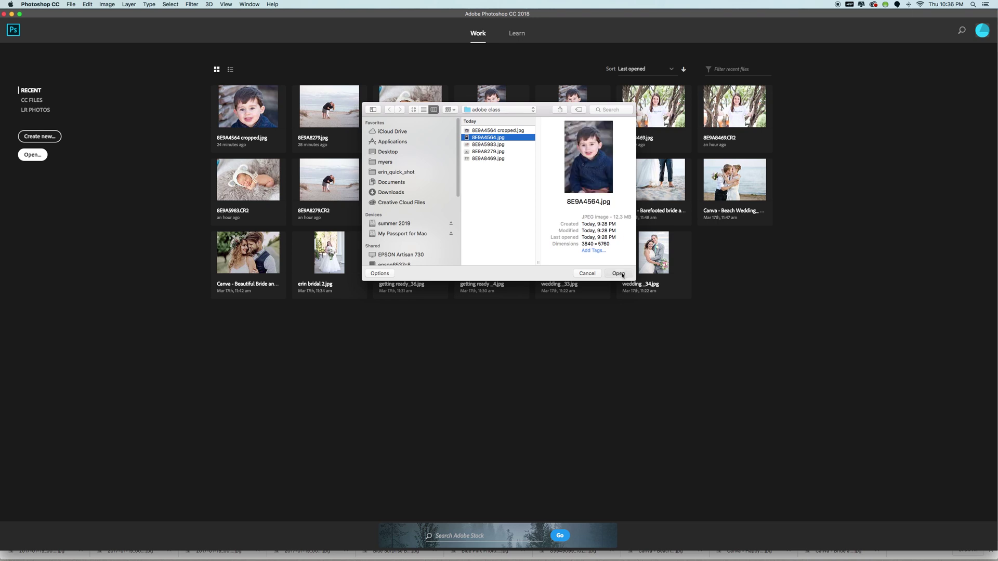
{"action": "left_click", "coordinate": [609, 272]}
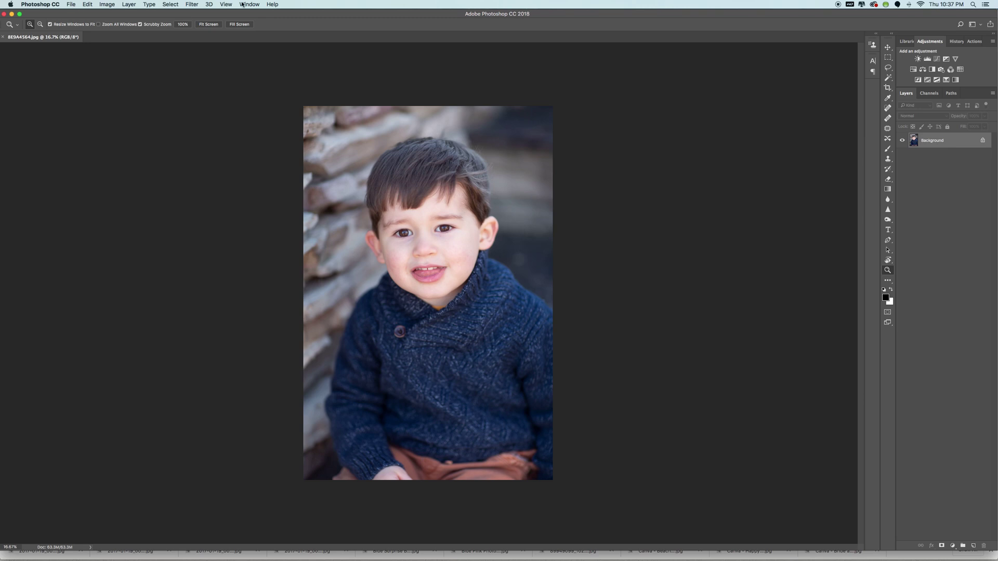
Open 8E9A8469.jpg from the adobe class folder as a second document and close it again
{"action": "left_click", "coordinate": [72, 5]}
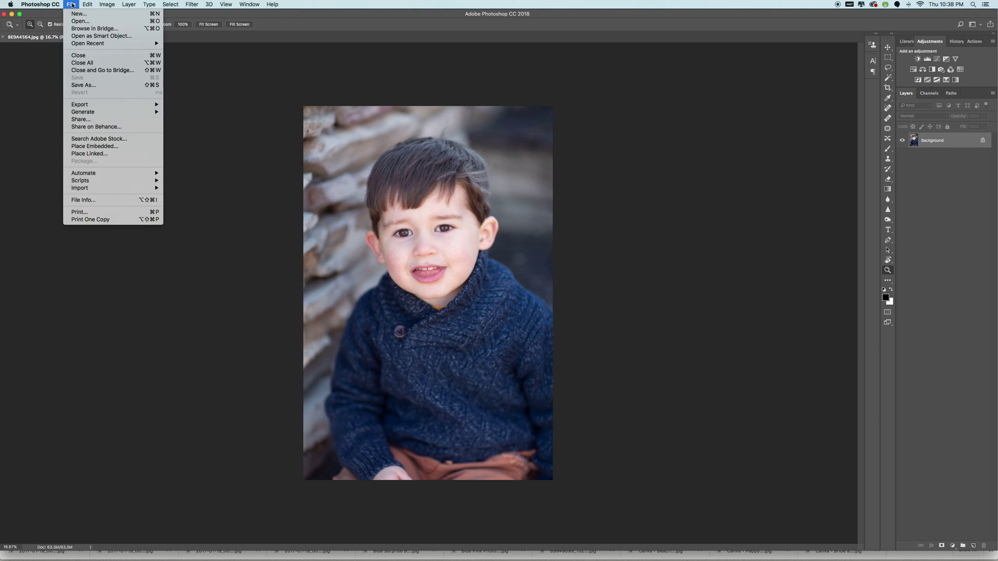
{"action": "left_click", "coordinate": [78, 22]}
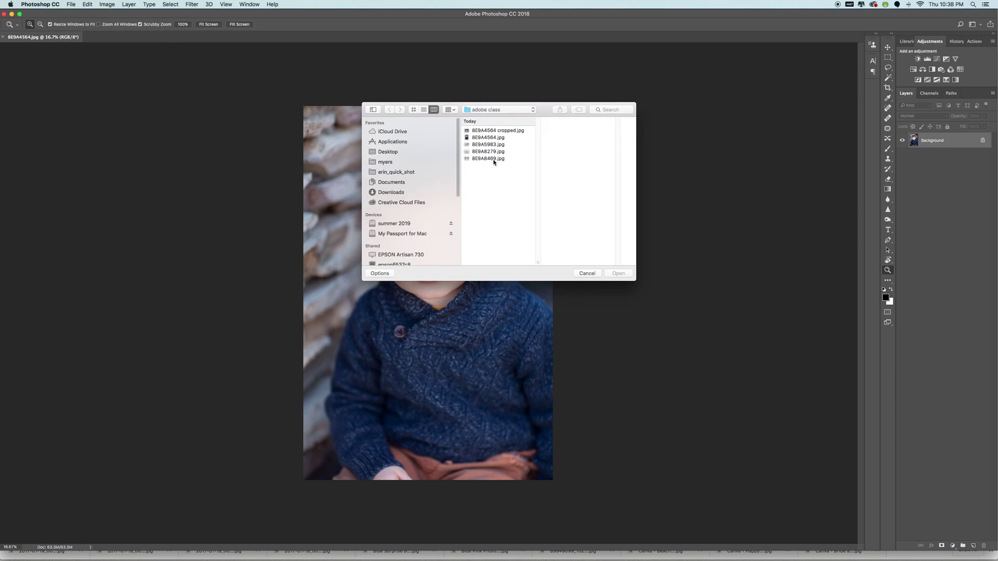
{"action": "left_click", "coordinate": [490, 158]}
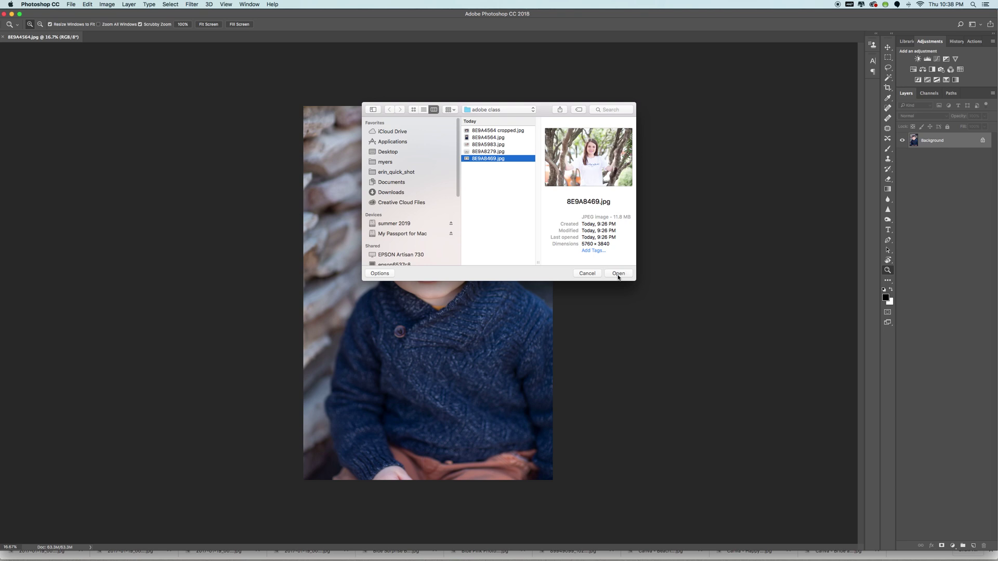
{"action": "left_click", "coordinate": [618, 274]}
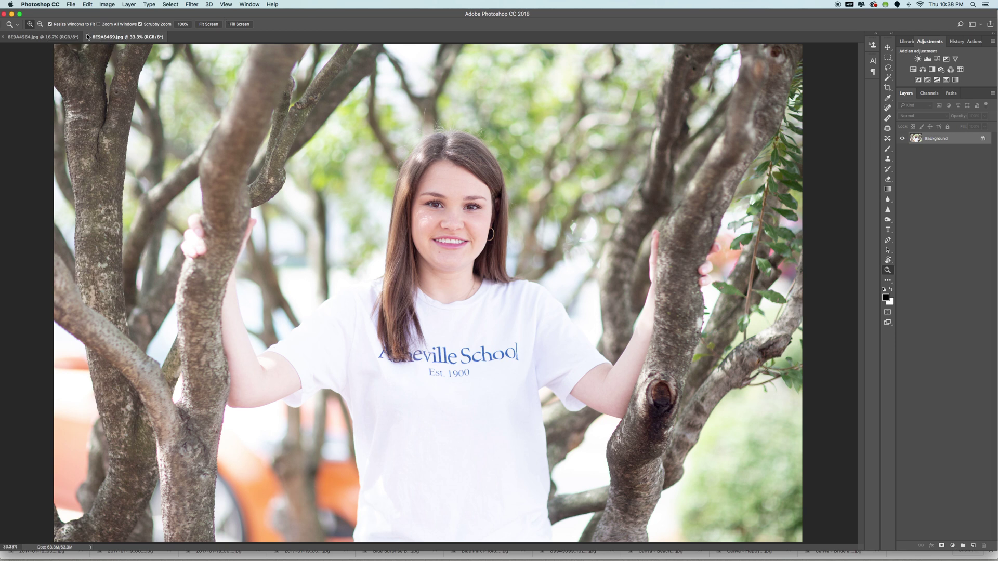
{"action": "key", "text": "super+w"}
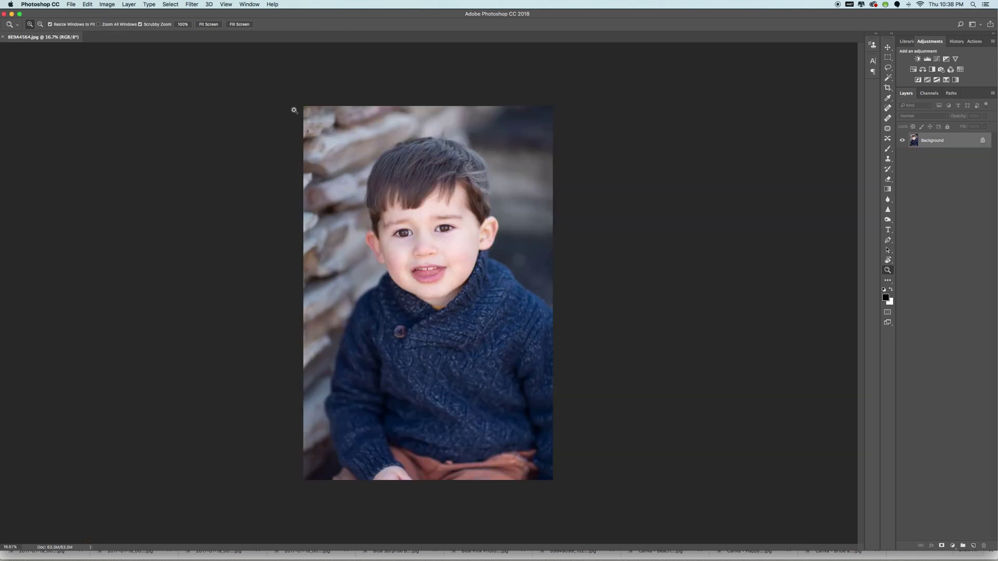
{"action": "left_click", "coordinate": [72, 4]}
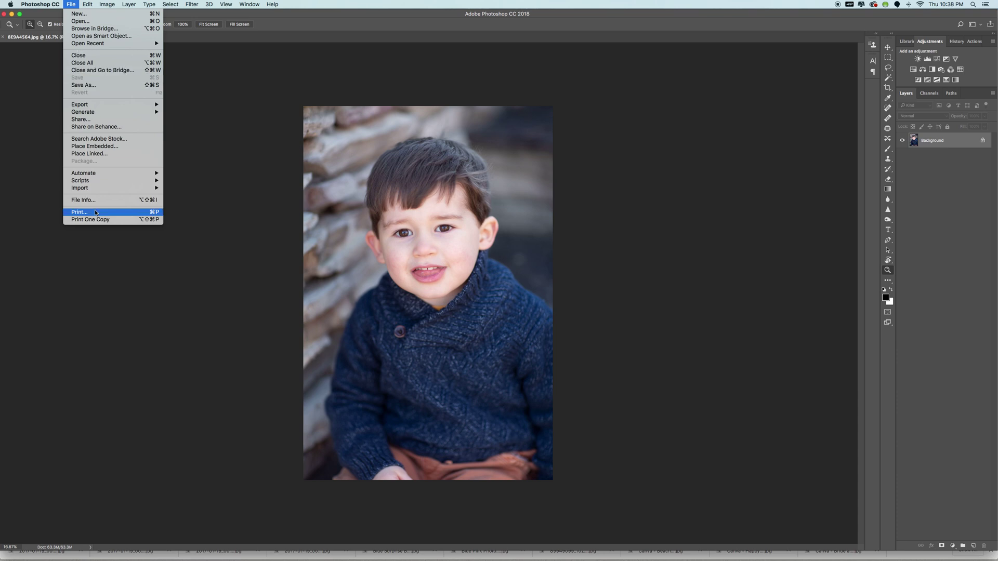
{"action": "mouse_move", "coordinate": [86, 5]}
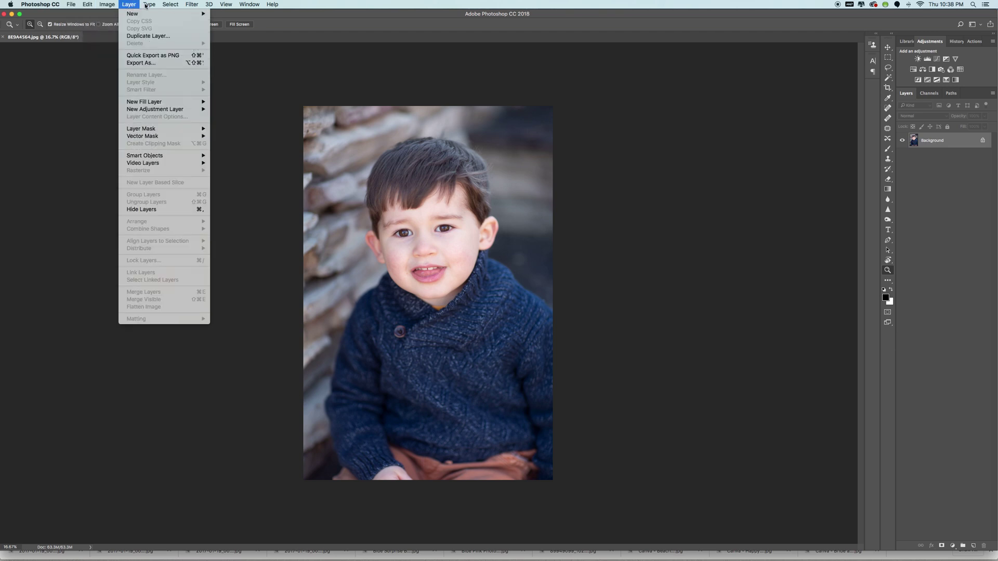
{"action": "mouse_move", "coordinate": [197, 8]}
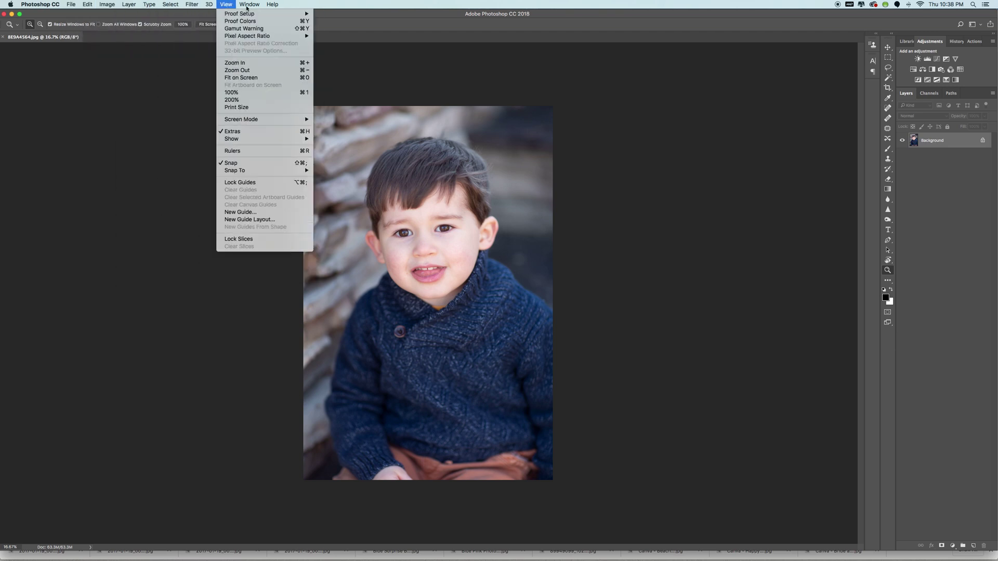
{"action": "mouse_move", "coordinate": [235, 7]}
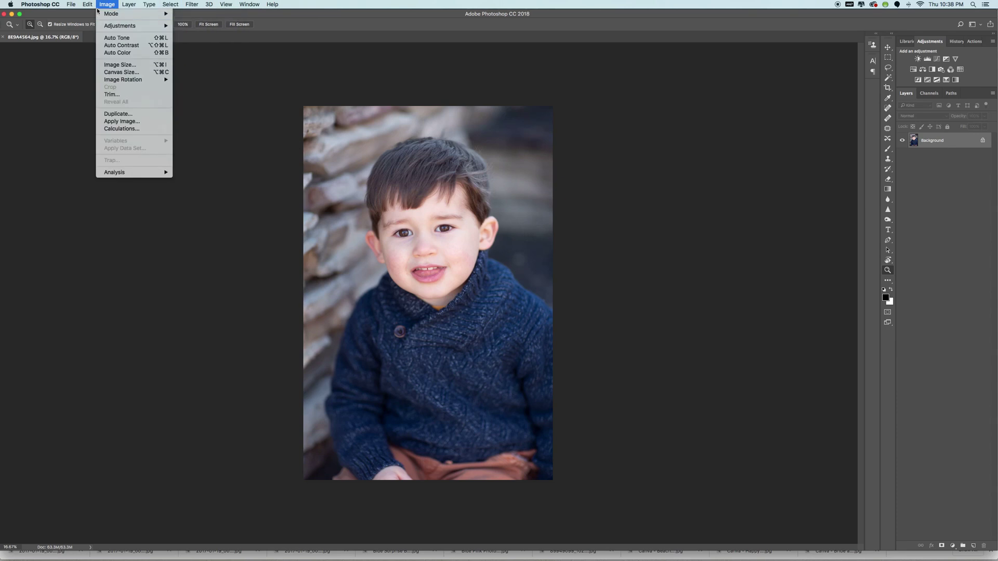
{"action": "left_click", "coordinate": [130, 5]}
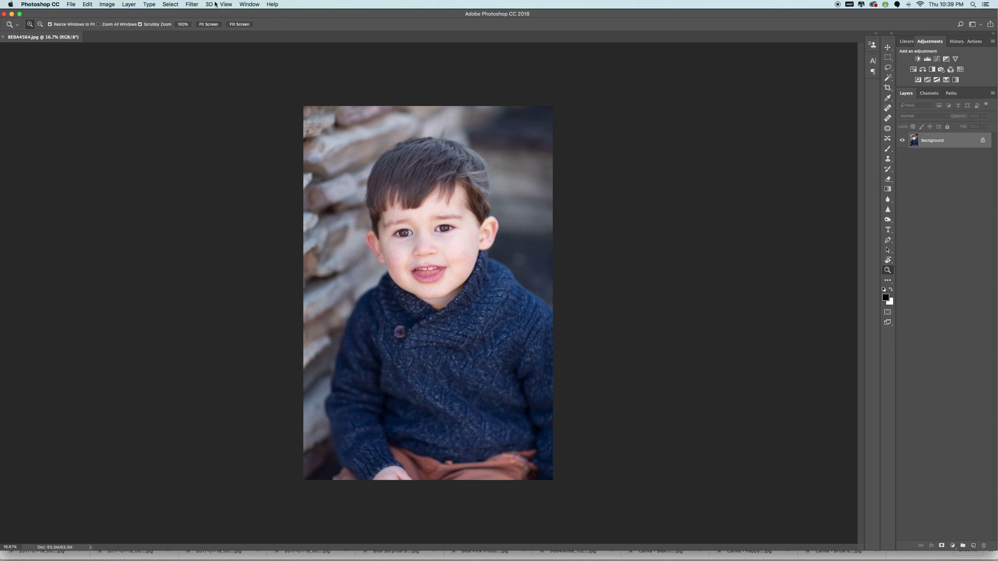
Switch the workspace layout from Photography to Essentials (Default)
{"action": "left_click", "coordinate": [249, 5]}
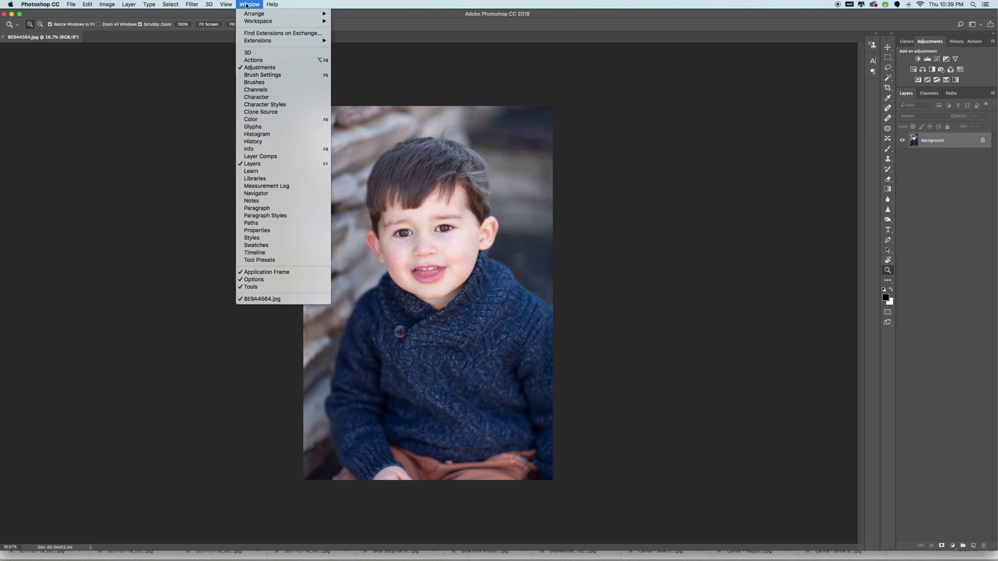
{"action": "mouse_move", "coordinate": [253, 14]}
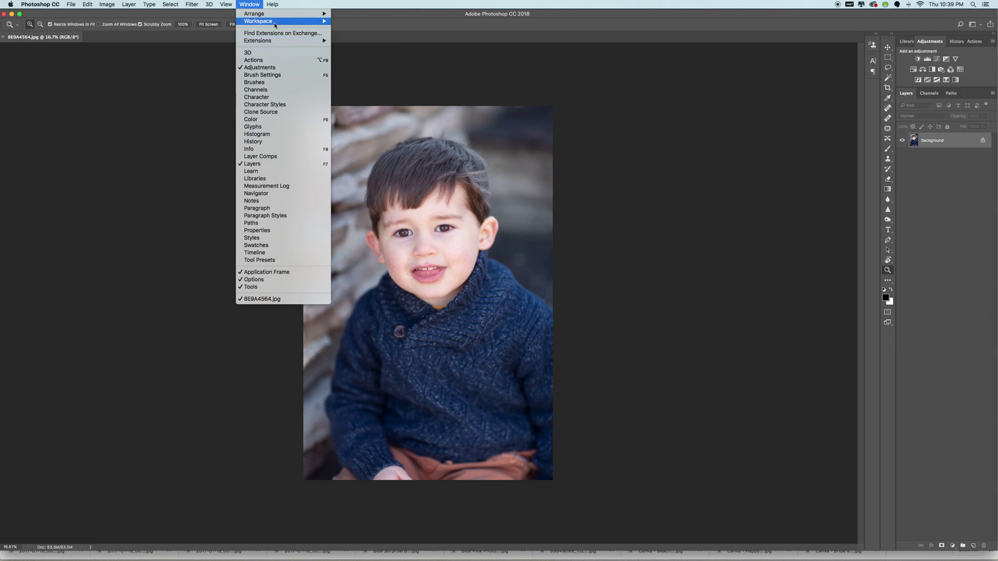
{"action": "mouse_move", "coordinate": [275, 23]}
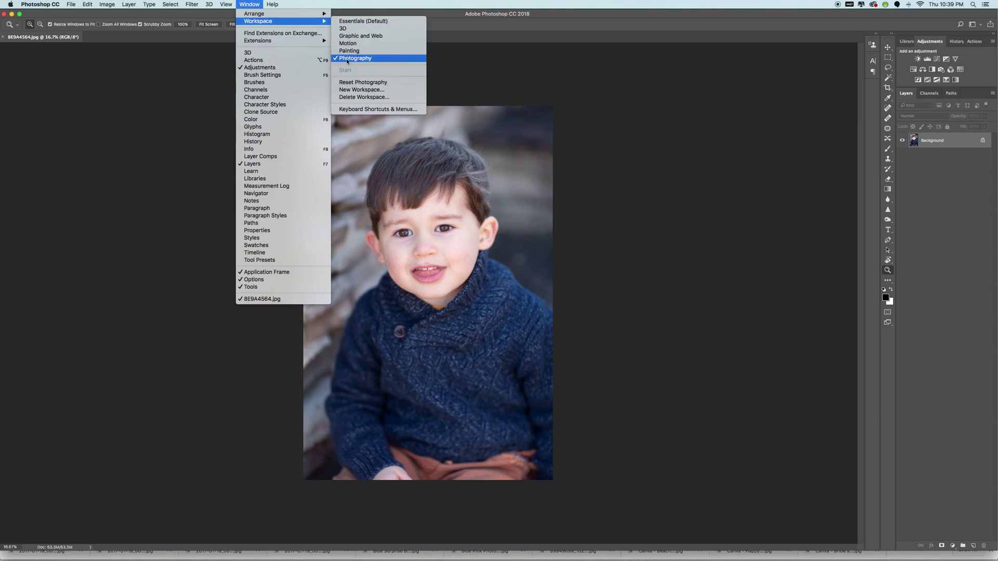
{"action": "left_click", "coordinate": [349, 22]}
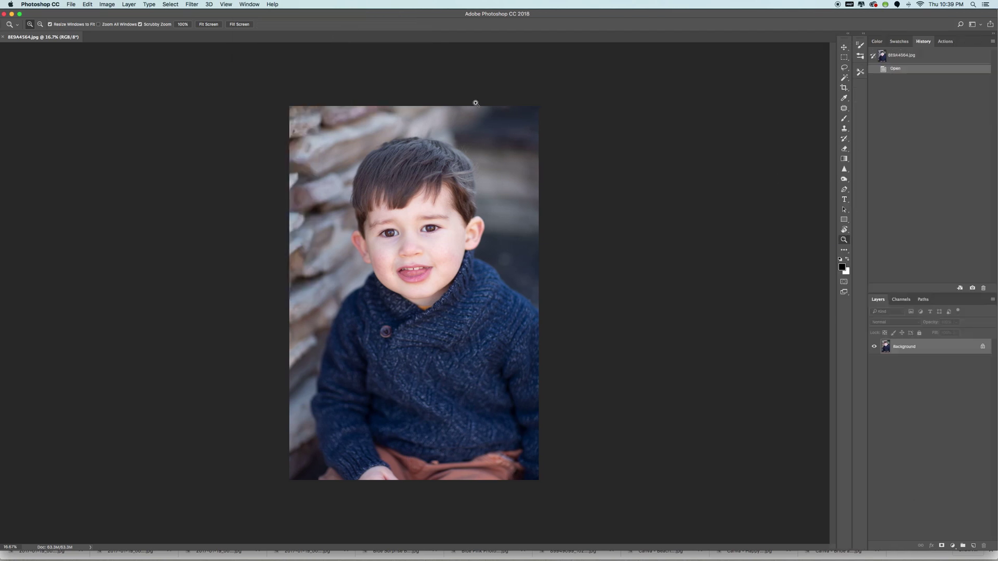
{"action": "left_click", "coordinate": [248, 4]}
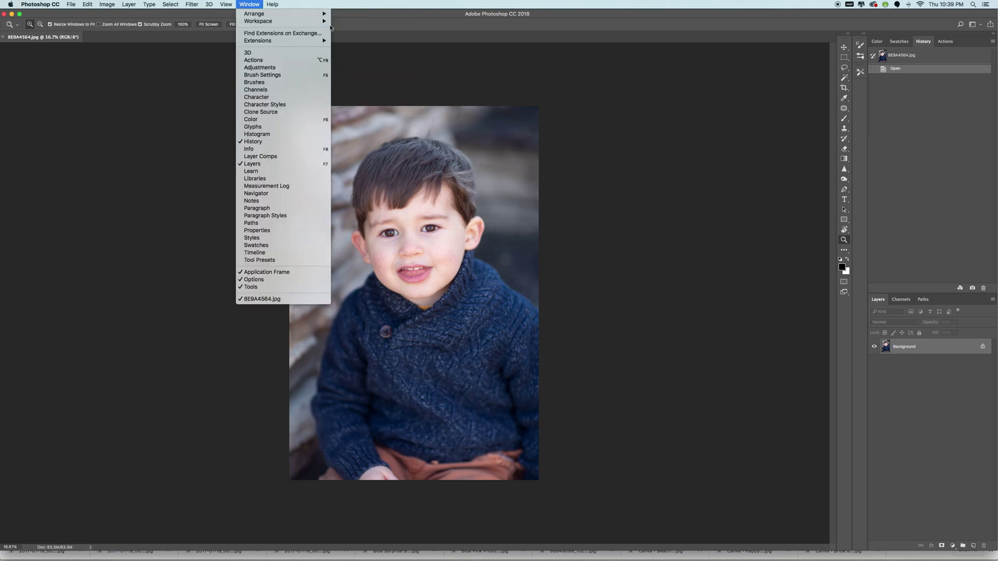
{"action": "mouse_move", "coordinate": [328, 21]}
{"action": "left_click", "coordinate": [413, 23]}
Collapse the docked panels to icons and expand them again
{"action": "left_click", "coordinate": [276, 4]}
{"action": "left_click", "coordinate": [843, 44]}
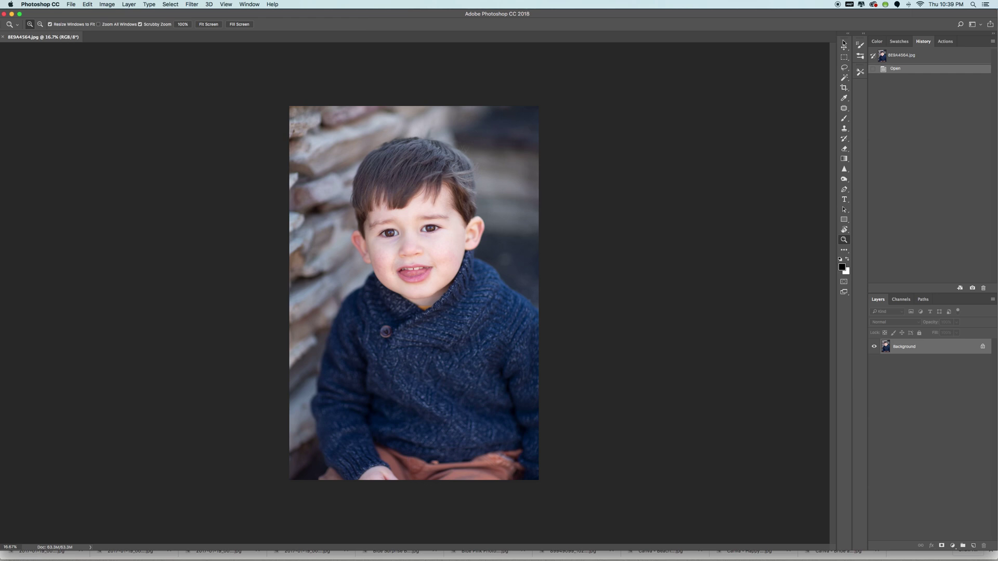
{"action": "left_click", "coordinate": [992, 36]}
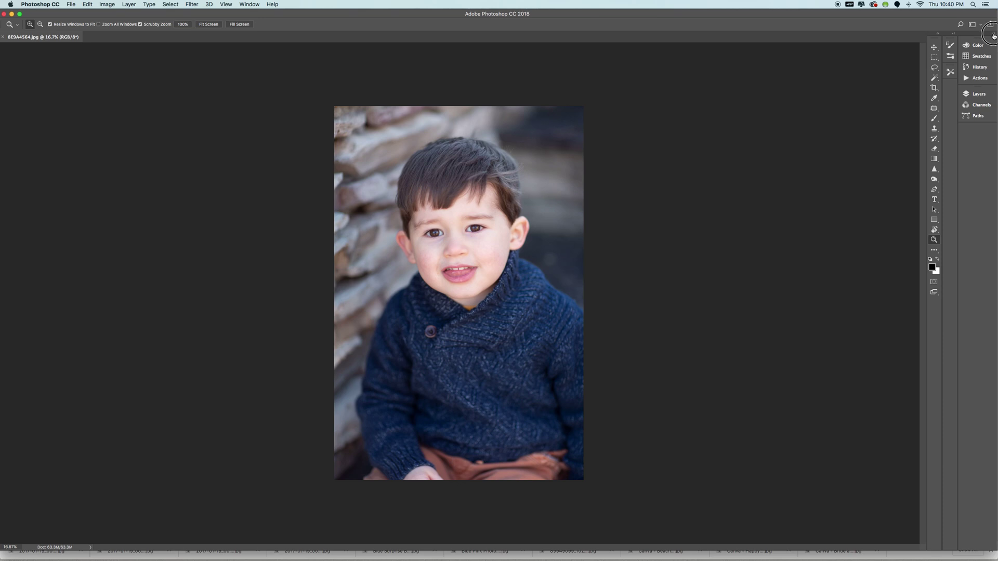
{"action": "left_click", "coordinate": [993, 36]}
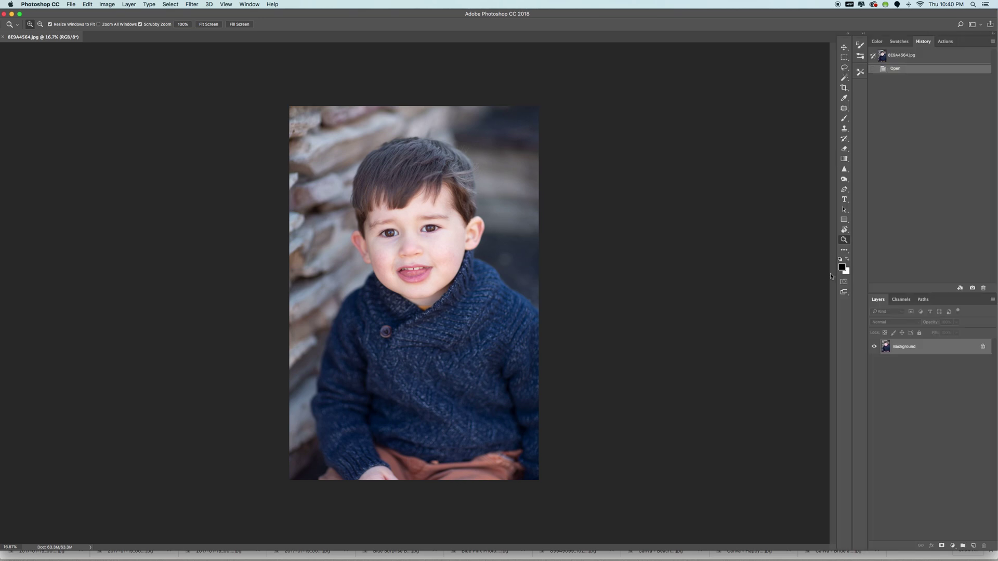
Detach the Swatches panel from its docked group and close it
{"action": "left_click", "coordinate": [903, 42]}
{"action": "left_click_drag", "start_coordinate": [908, 41], "coordinate": [731, 17]}
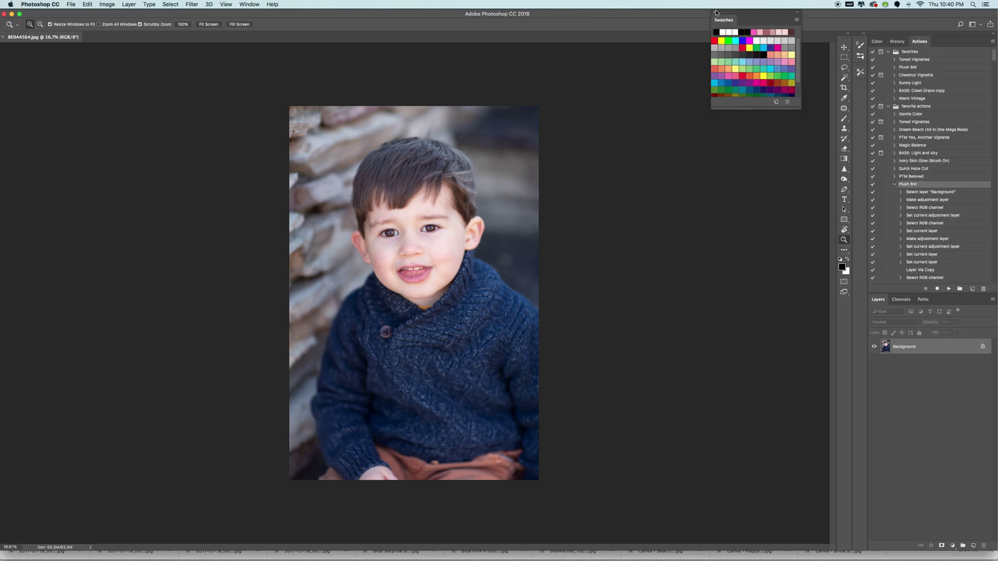
{"action": "left_click", "coordinate": [714, 11]}
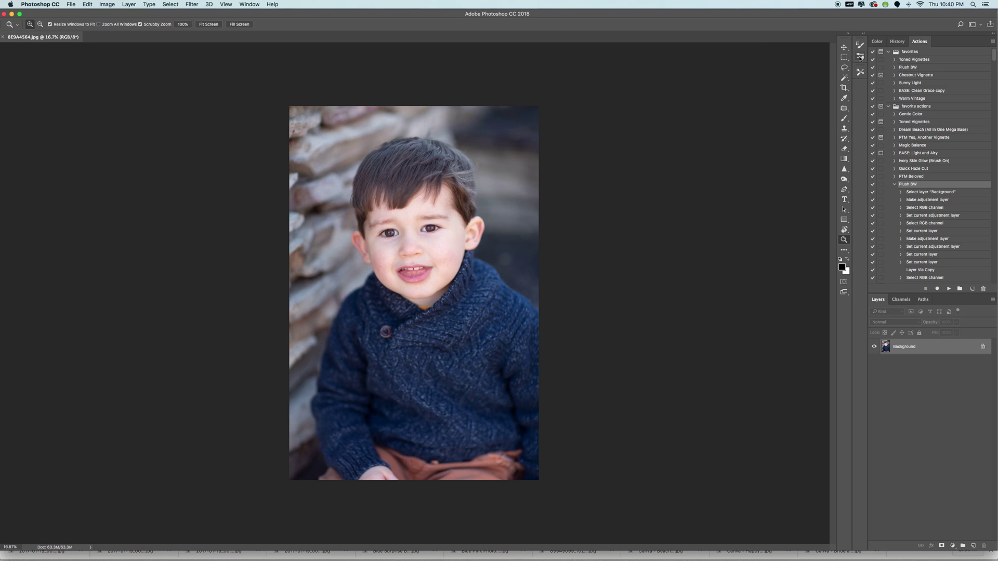
Activate the Move tool, and detach the Color panel from its docked group and close it
{"action": "left_click", "coordinate": [843, 48]}
{"action": "left_click", "coordinate": [844, 48]}
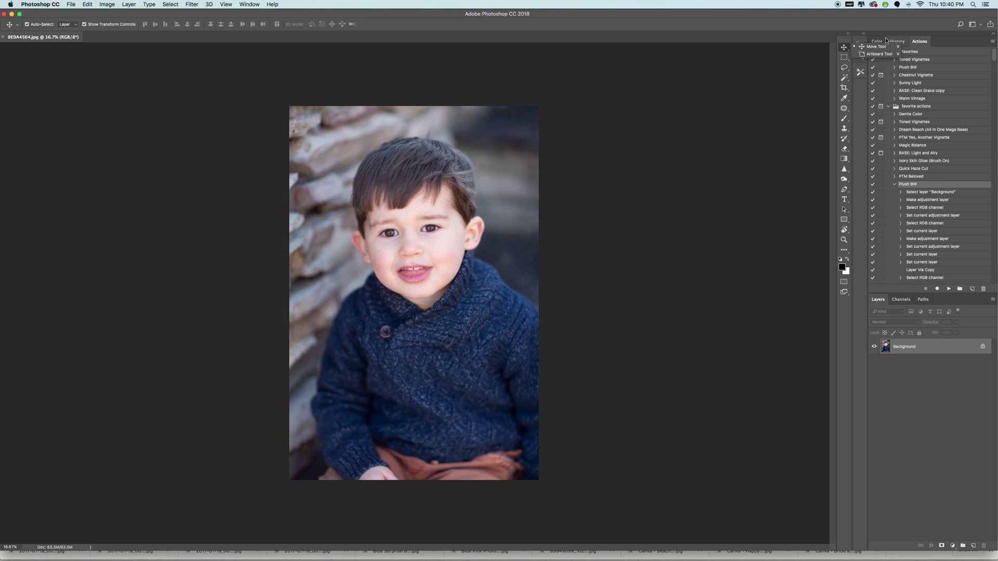
{"action": "left_click", "coordinate": [903, 44]}
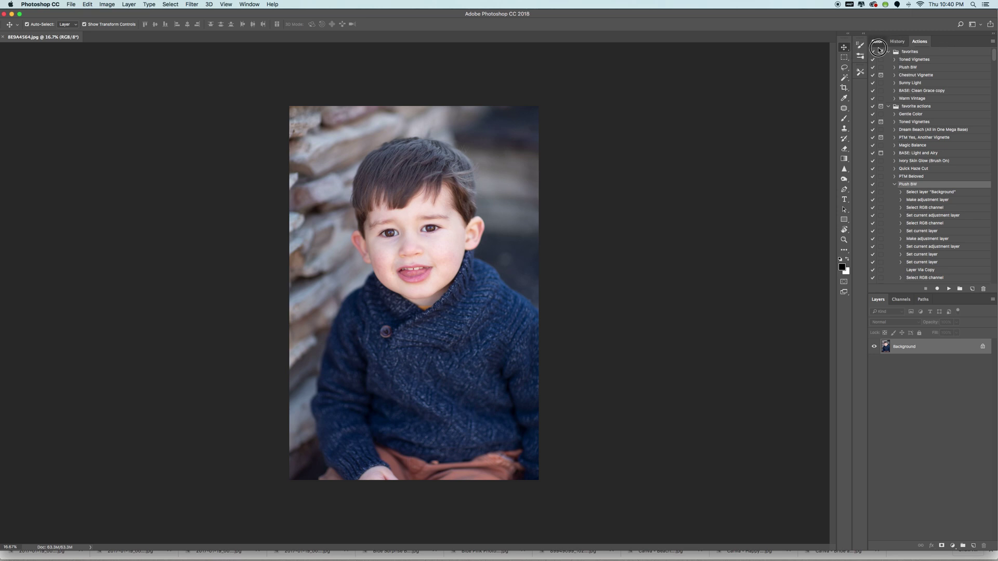
{"action": "left_click_drag", "start_coordinate": [876, 41], "coordinate": [702, 19]}
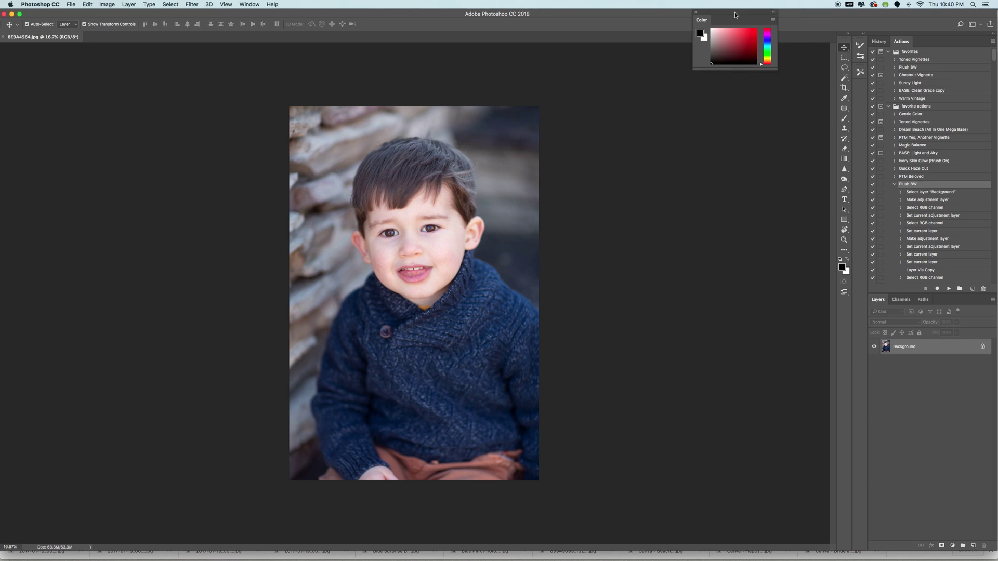
{"action": "left_click", "coordinate": [697, 14]}
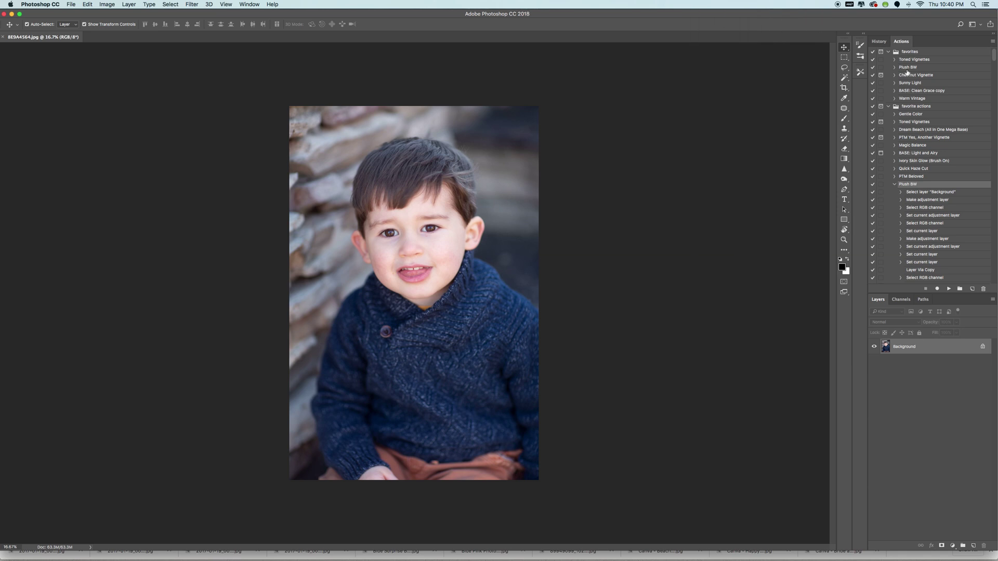
View the History panel and return to the list of actions in the same group
{"action": "left_click", "coordinate": [879, 42]}
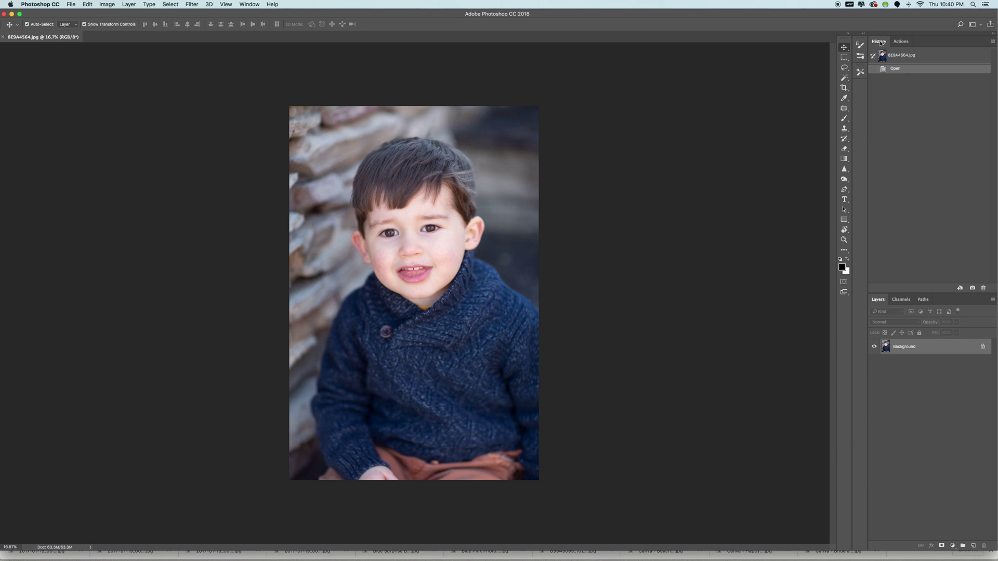
{"action": "left_click", "coordinate": [901, 42]}
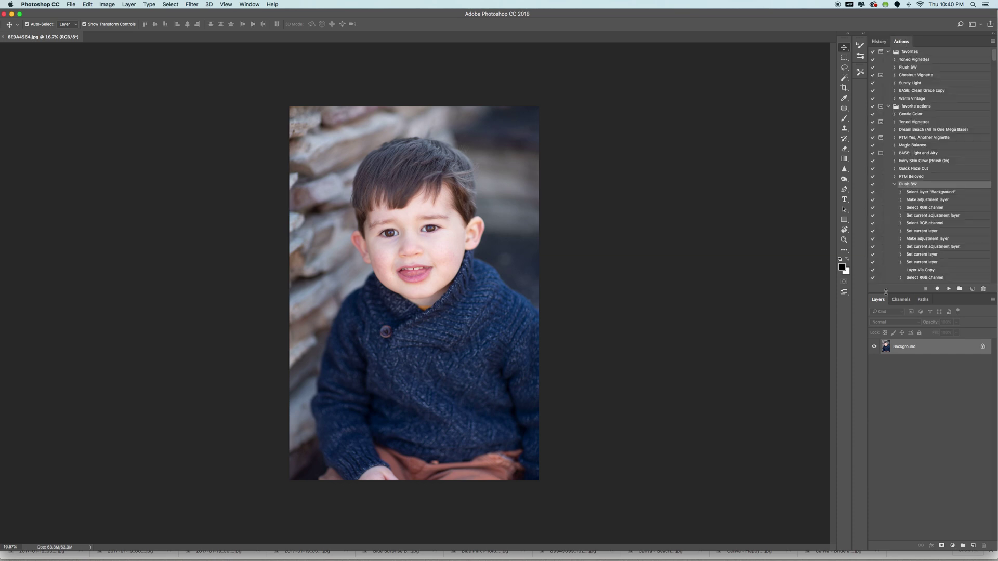
Show the History panel in the docked group and display the Character panel
{"action": "left_click", "coordinate": [247, 5]}
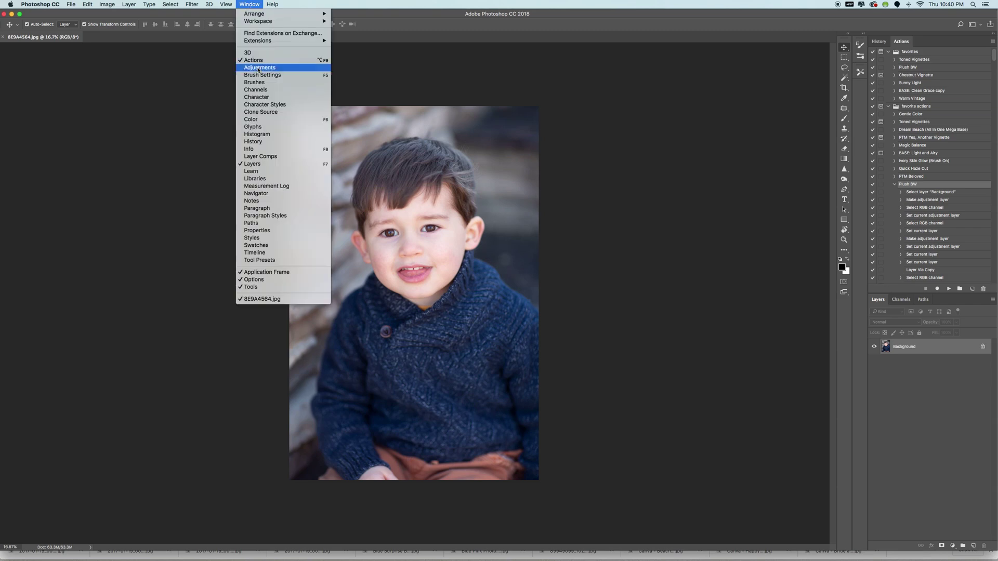
{"action": "left_click", "coordinate": [261, 142]}
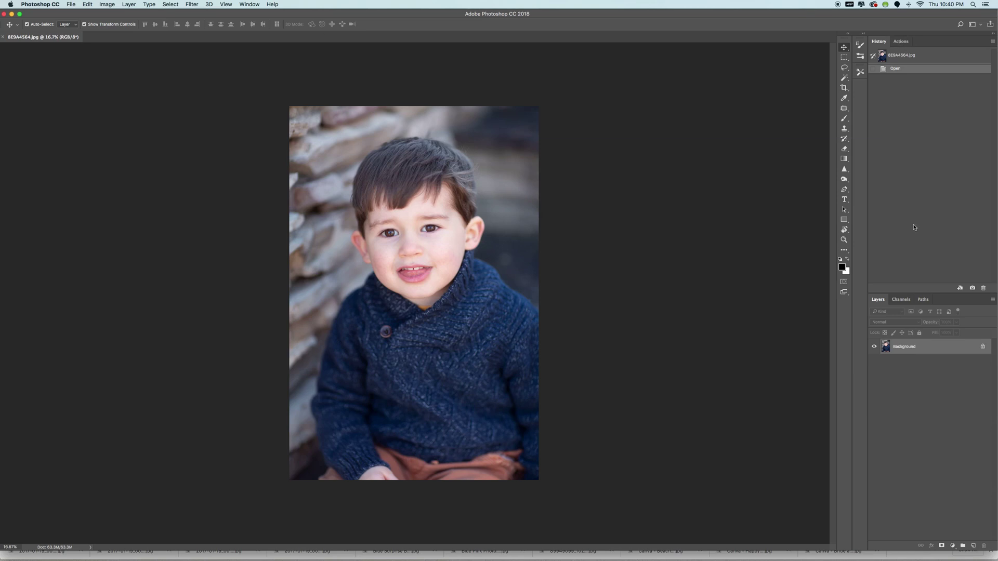
{"action": "left_click", "coordinate": [242, 6]}
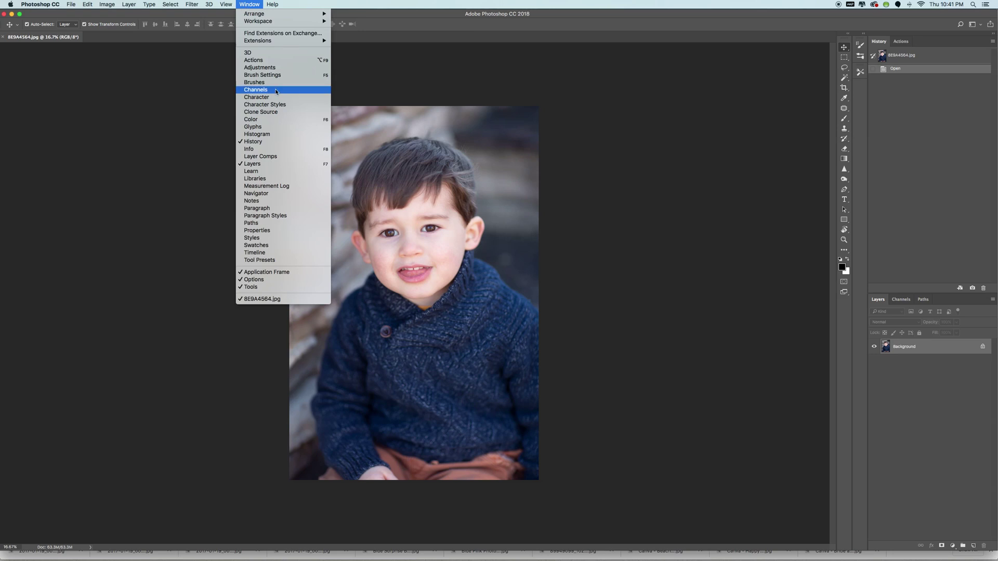
{"action": "left_click", "coordinate": [257, 97]}
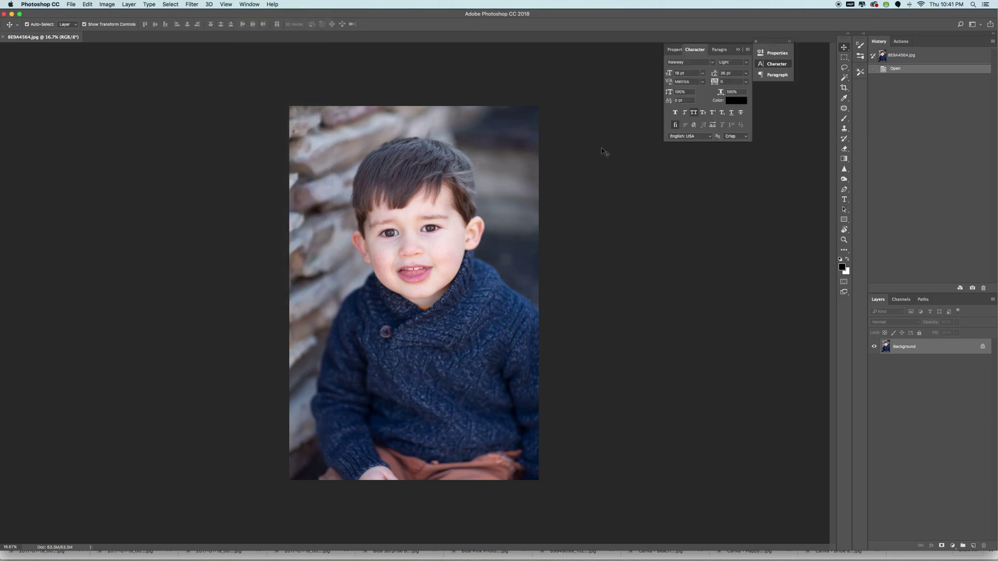
Place a line of placeholder text above the boy's head with the Type tool, and revert the image to its opening snapshot
{"action": "left_click", "coordinate": [844, 200]}
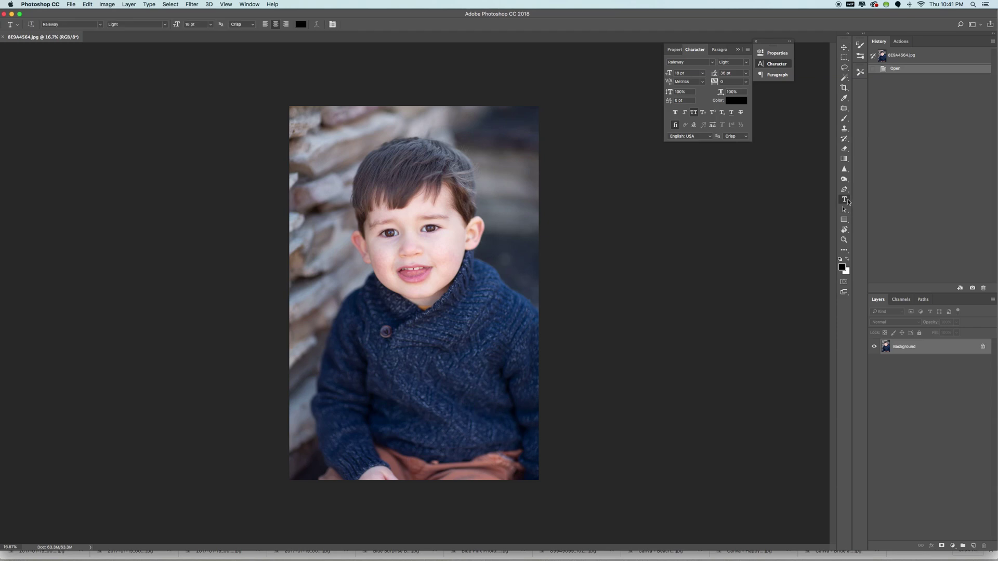
{"action": "left_click", "coordinate": [399, 122]}
{"action": "key", "text": "super+v"}
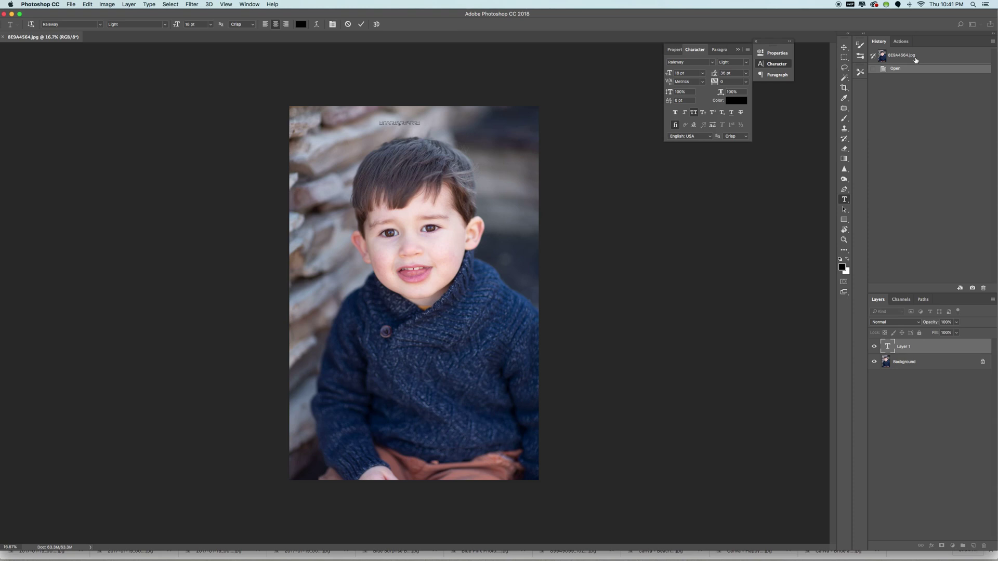
{"action": "left_click", "coordinate": [895, 57]}
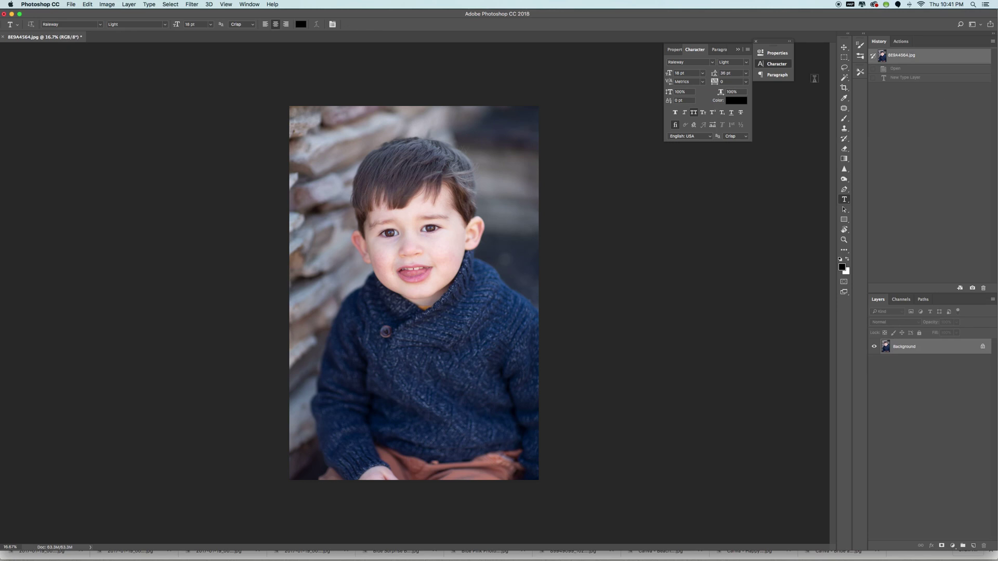
Collapse the Character panel and close its floating panel group
{"action": "left_click", "coordinate": [739, 49]}
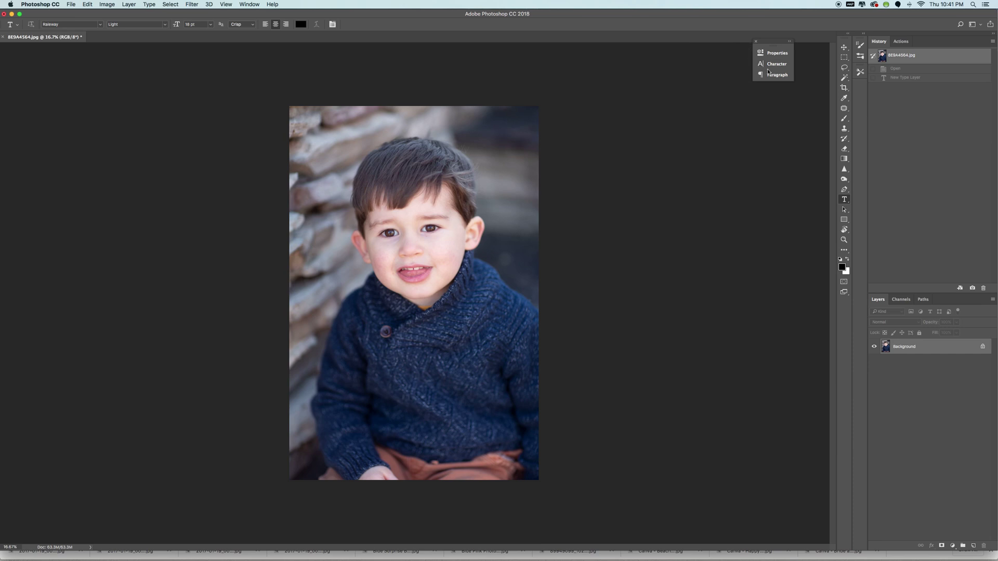
{"action": "left_click", "coordinate": [755, 41]}
{"action": "left_click", "coordinate": [252, 5]}
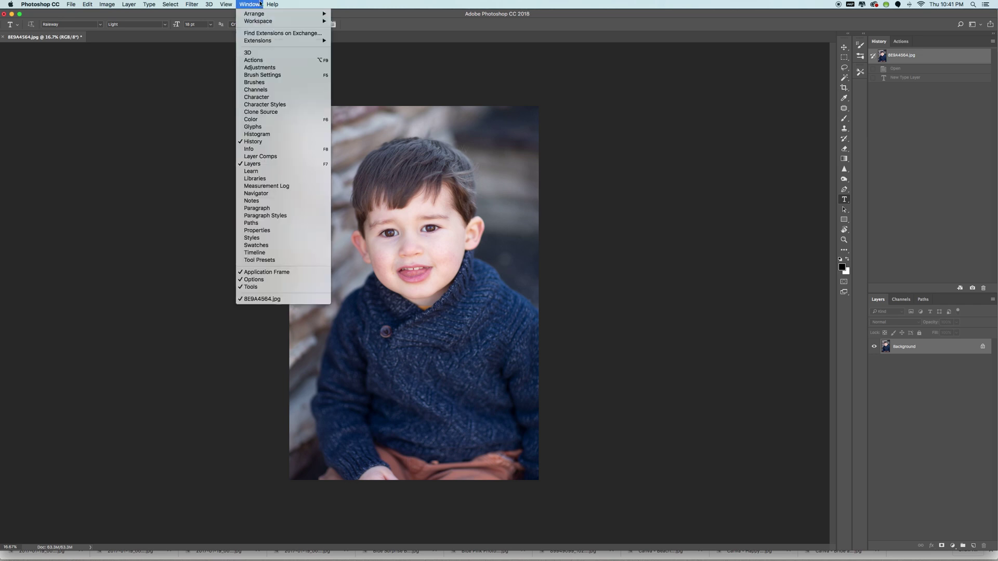
{"action": "left_click", "coordinate": [482, 63]}
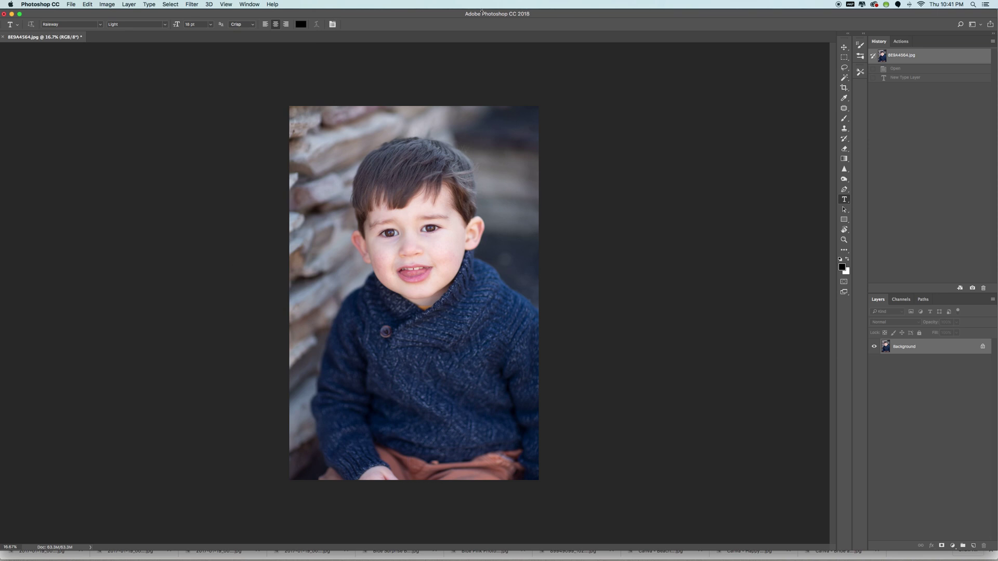
{"action": "left_click", "coordinate": [225, 4]}
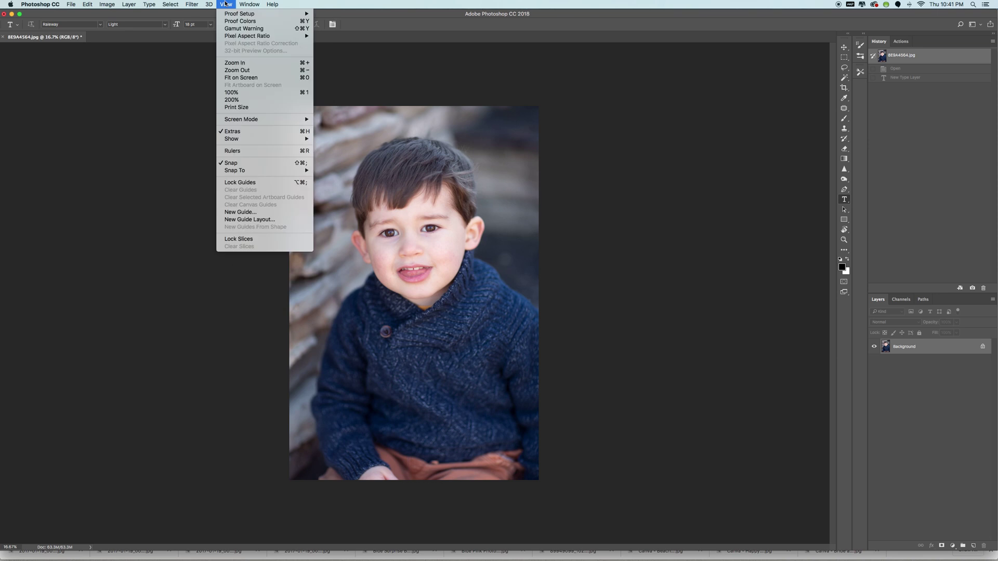
{"action": "left_click", "coordinate": [225, 4]}
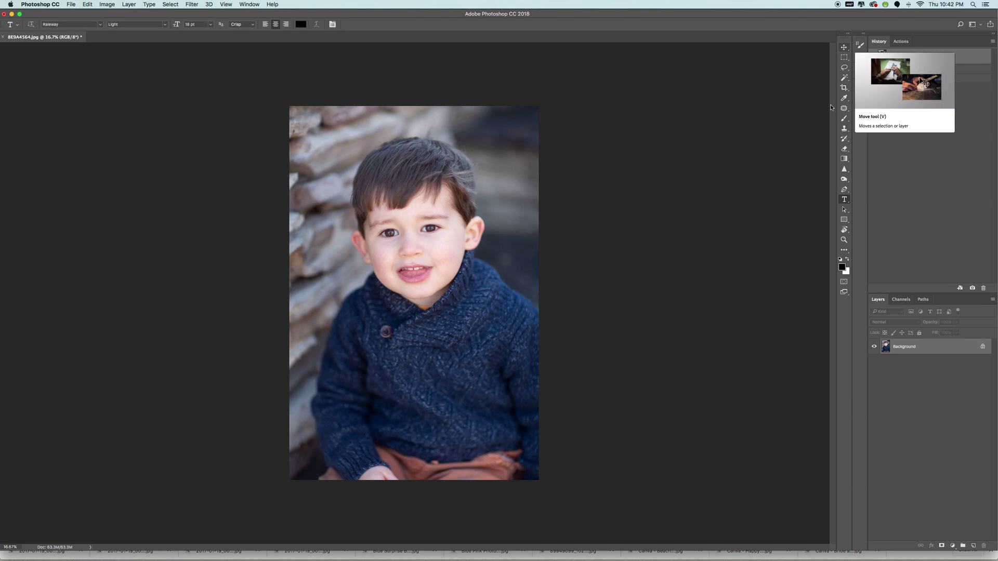
Remove the blemishes under the boy's eye and beside his mouth with the Spot Healing Brush
{"action": "left_click", "coordinate": [844, 239]}
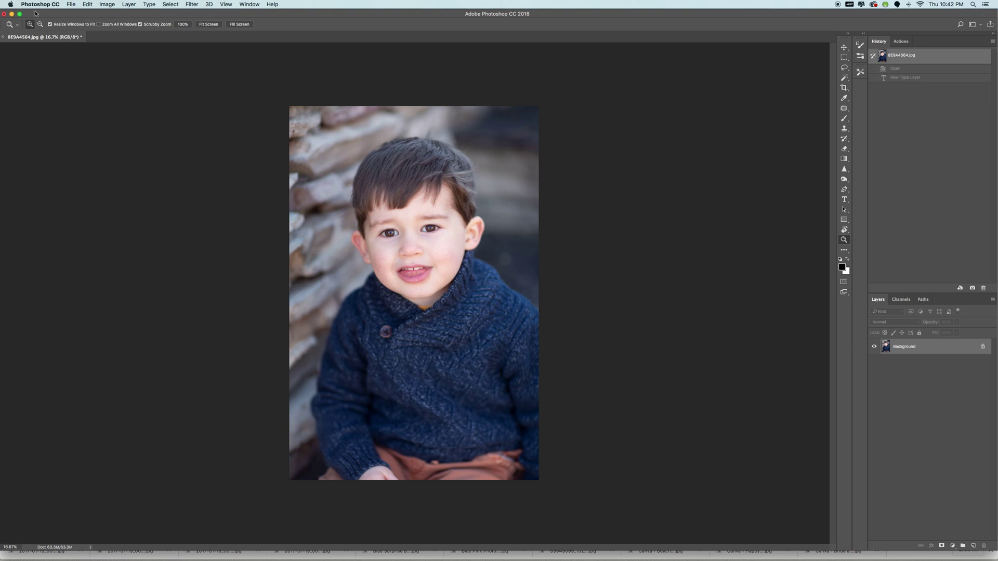
{"action": "left_click_drag", "start_coordinate": [423, 234], "coordinate": [421, 235]}
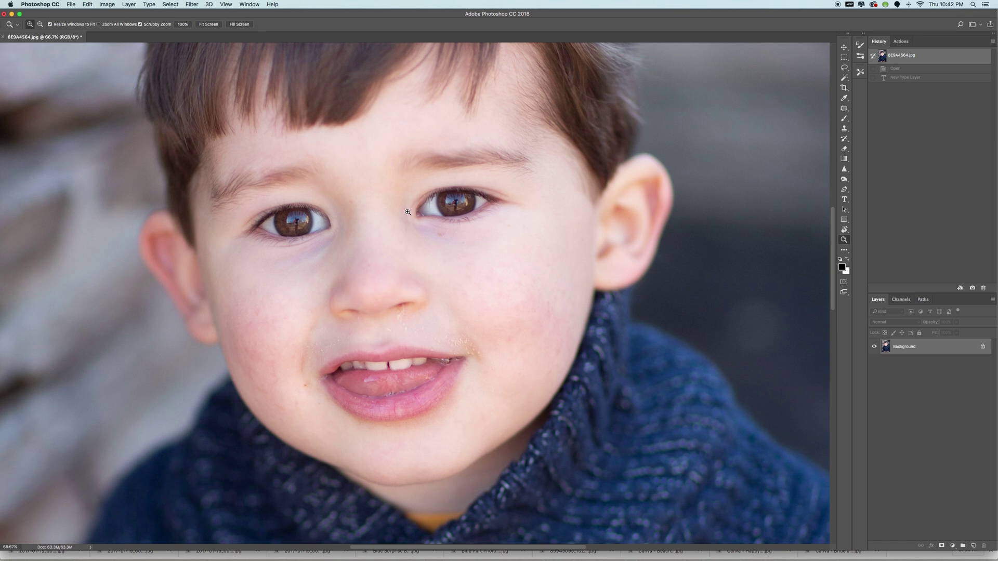
{"action": "left_click", "coordinate": [408, 212]}
{"action": "scroll", "coordinate": [407, 213], "scroll_direction": "up", "scroll_amount": 3}
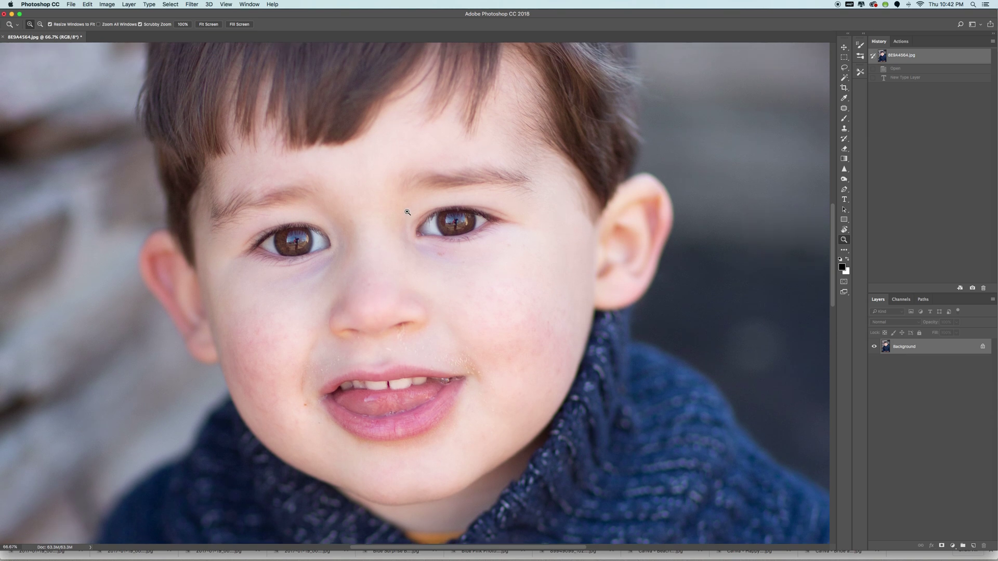
{"action": "scroll", "coordinate": [408, 212], "scroll_direction": "up", "scroll_amount": 1}
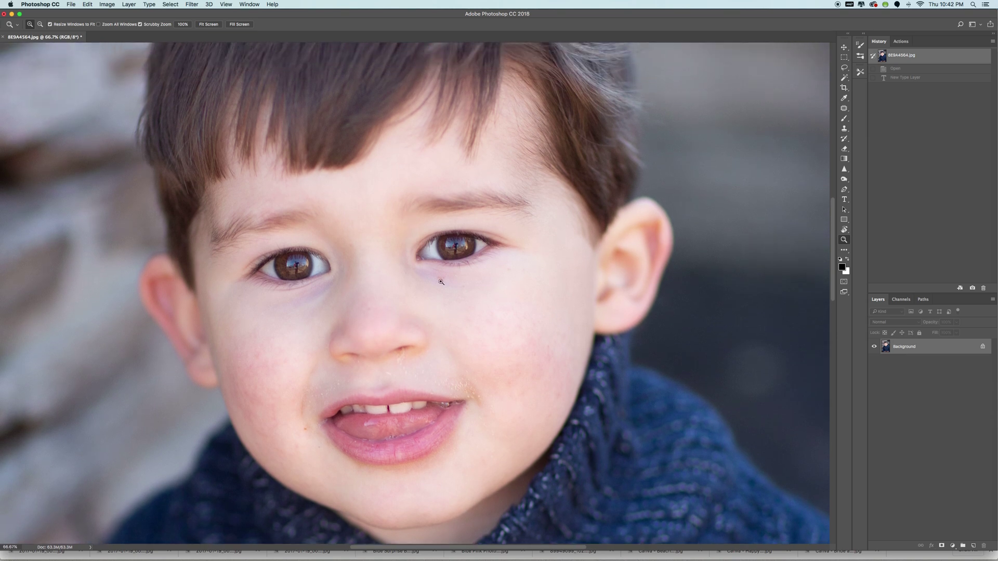
{"action": "left_click", "coordinate": [845, 109]}
{"action": "left_click", "coordinate": [865, 107]}
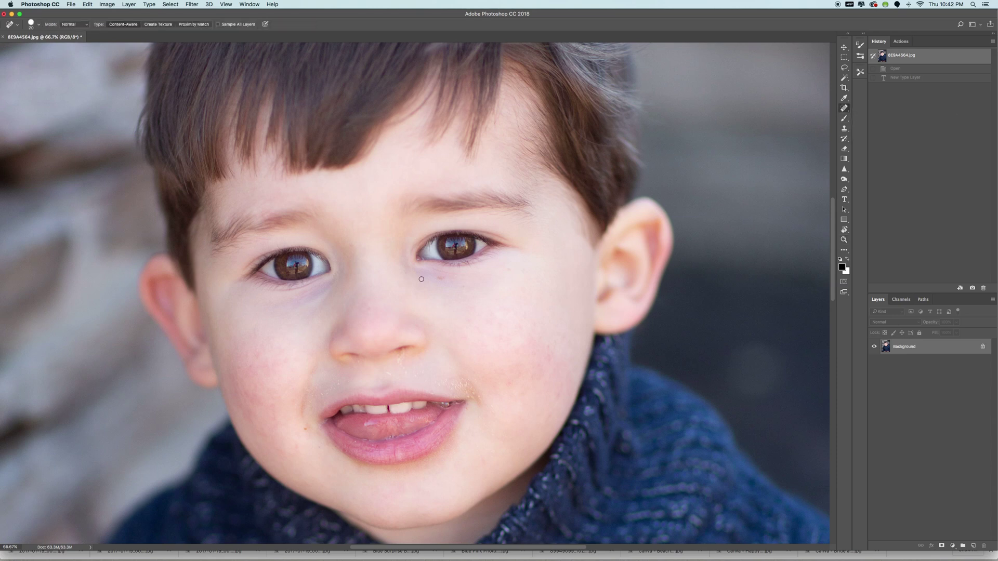
{"action": "left_click_drag", "start_coordinate": [439, 279], "coordinate": [444, 278]}
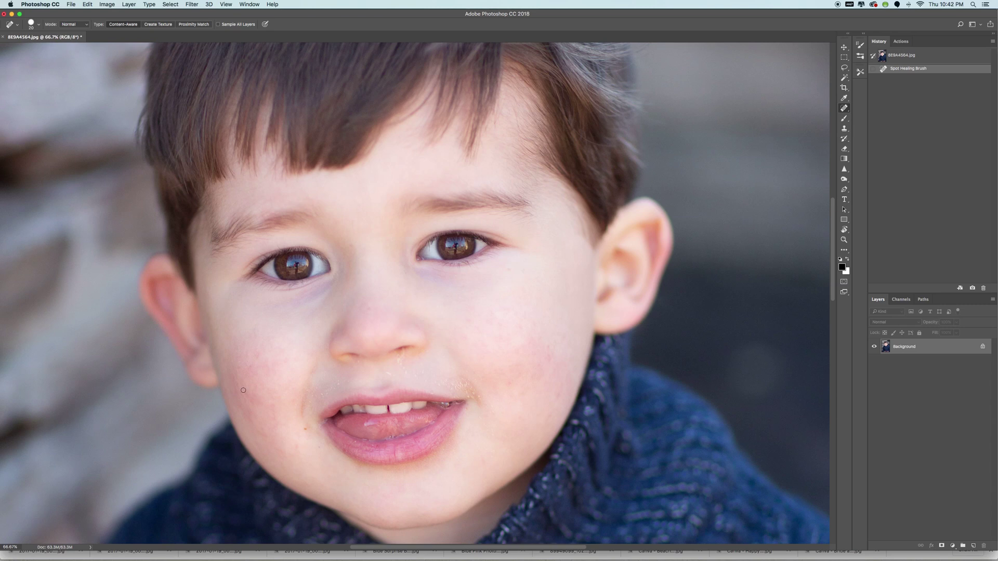
{"action": "left_click_drag", "start_coordinate": [304, 429], "coordinate": [305, 445]}
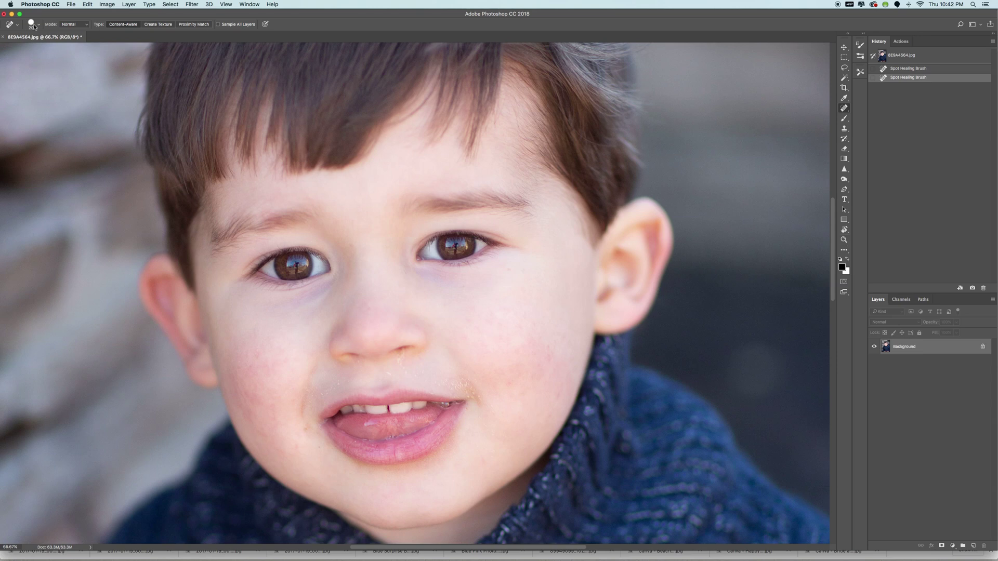
Zoom the portrait out to 12.5% with the Zoom tool so the whole photo is in view
{"action": "left_click", "coordinate": [844, 239]}
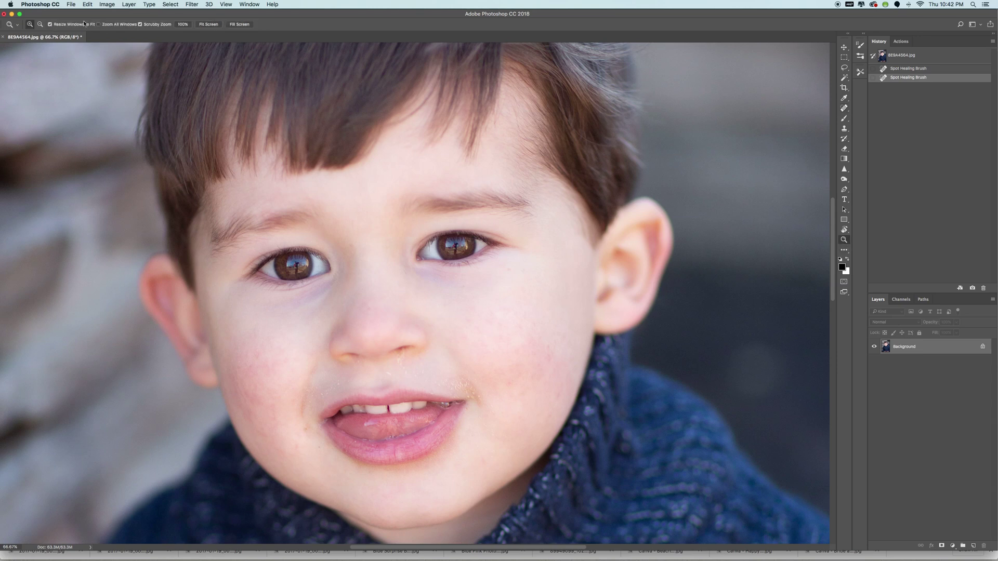
{"action": "left_click", "coordinate": [274, 208], "text": "alt"}
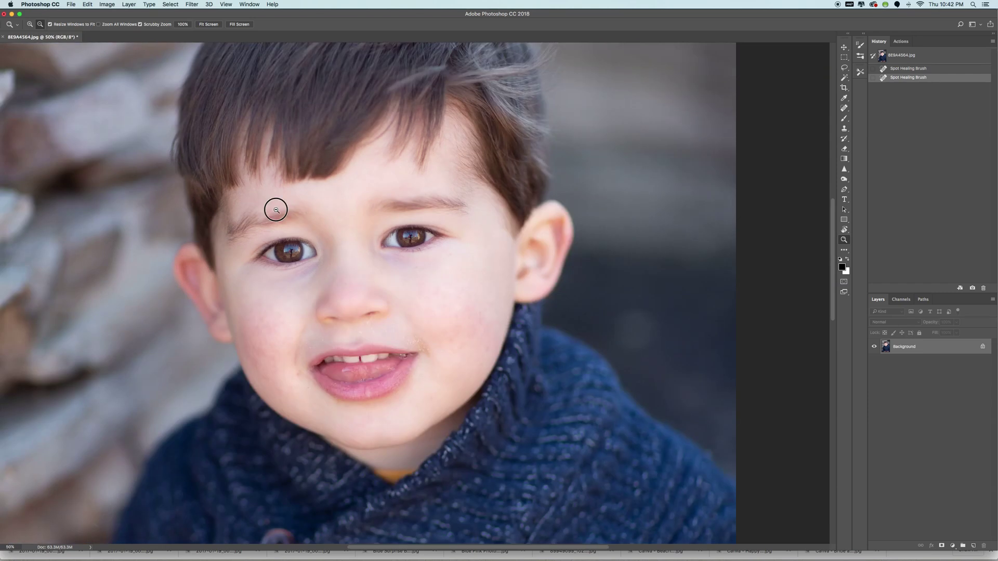
{"action": "left_click", "coordinate": [275, 208], "text": "alt"}
{"action": "left_click", "coordinate": [275, 209], "text": "alt"}
{"action": "left_click", "coordinate": [276, 210], "text": "alt"}
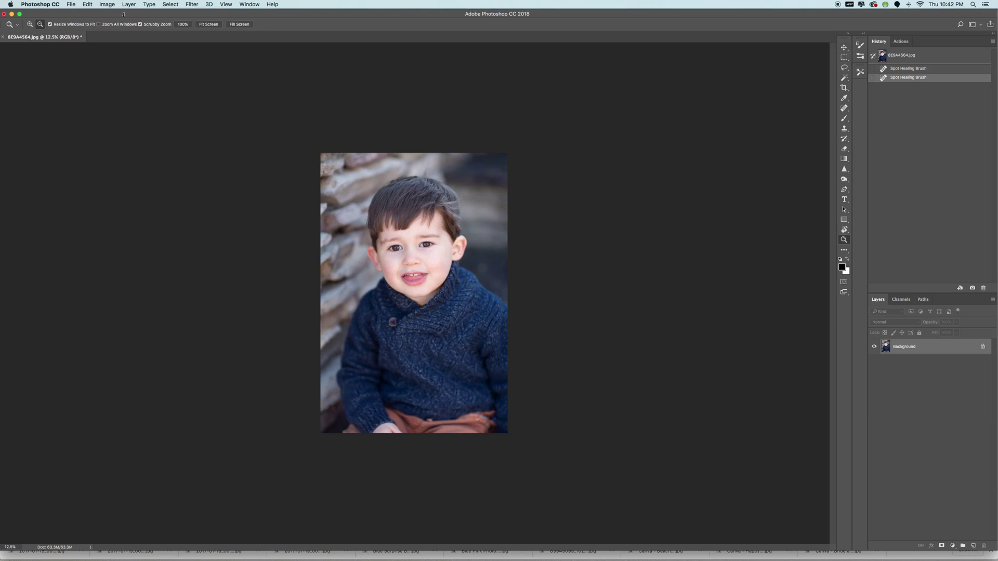
Open 8E9A8279.jpg from the adobe class folder alongside the current image
{"action": "left_click", "coordinate": [71, 5]}
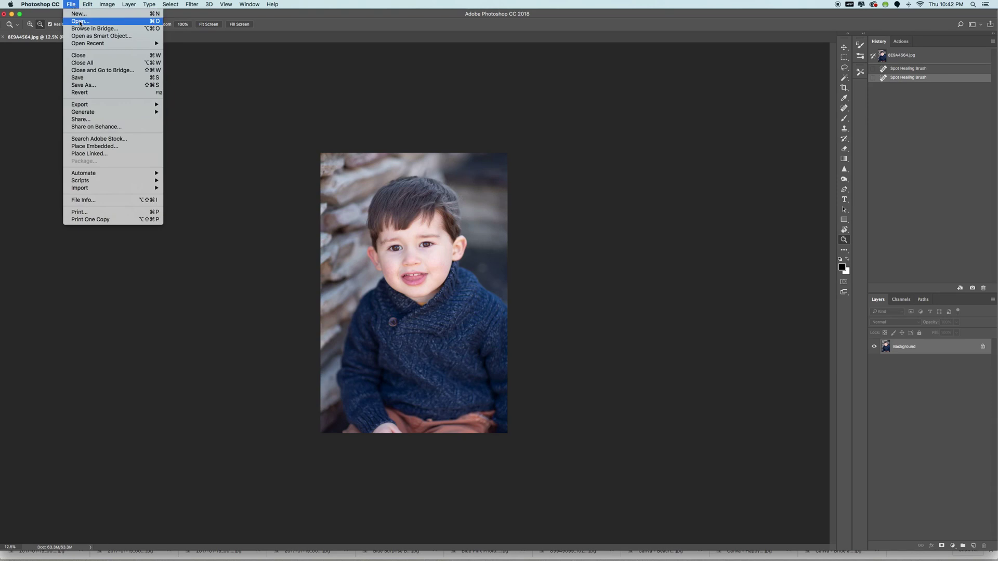
{"action": "left_click", "coordinate": [317, 124]}
{"action": "key", "text": "super+o"}
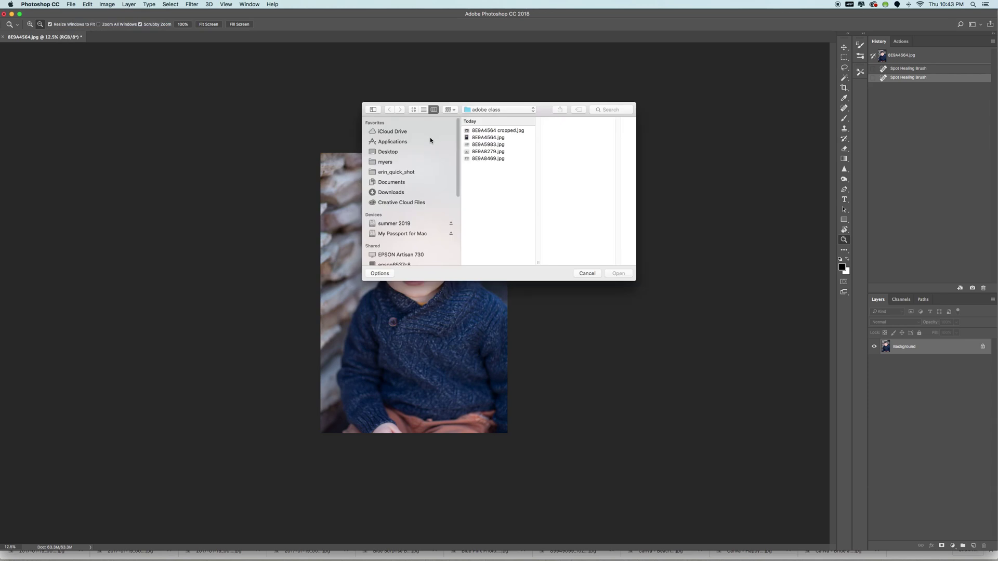
{"action": "left_click", "coordinate": [490, 152]}
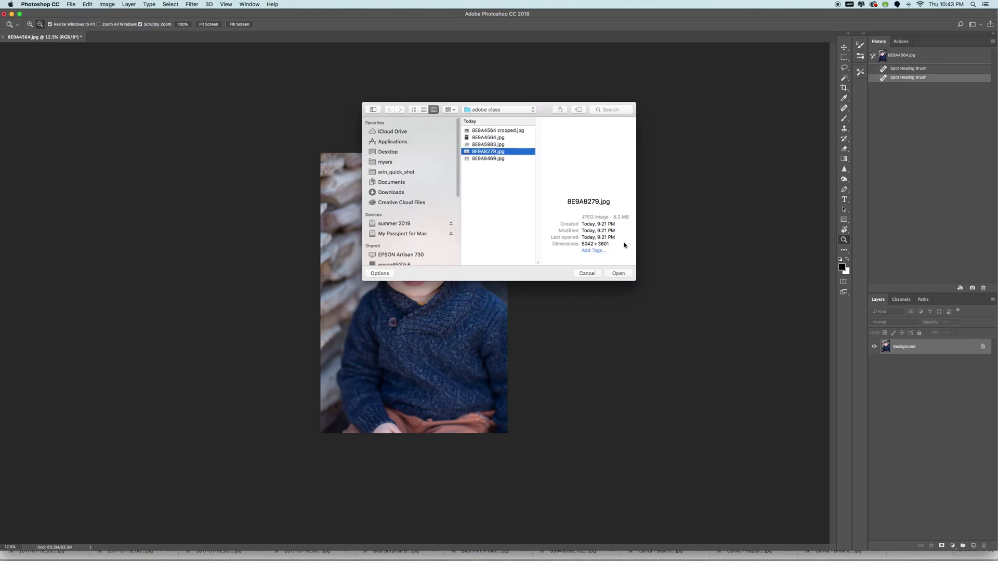
{"action": "left_click", "coordinate": [618, 274]}
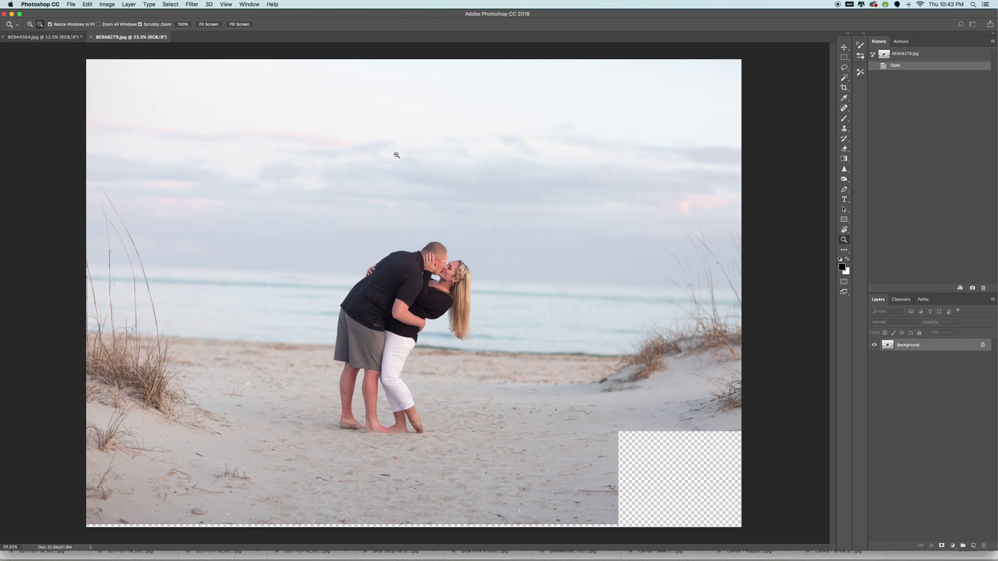
Switch between the two open images and reorder them so 8E9A4564.jpg comes after 8E9A8279.jpg
{"action": "left_click", "coordinate": [54, 37]}
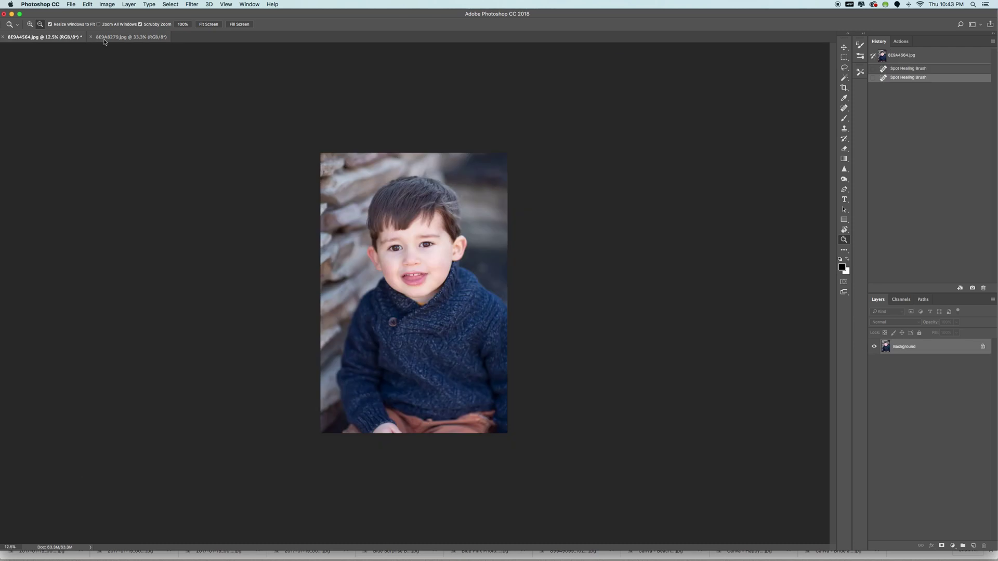
{"action": "left_click", "coordinate": [107, 40]}
{"action": "left_click", "coordinate": [81, 40]}
{"action": "left_click_drag", "start_coordinate": [55, 36], "coordinate": [110, 37]}
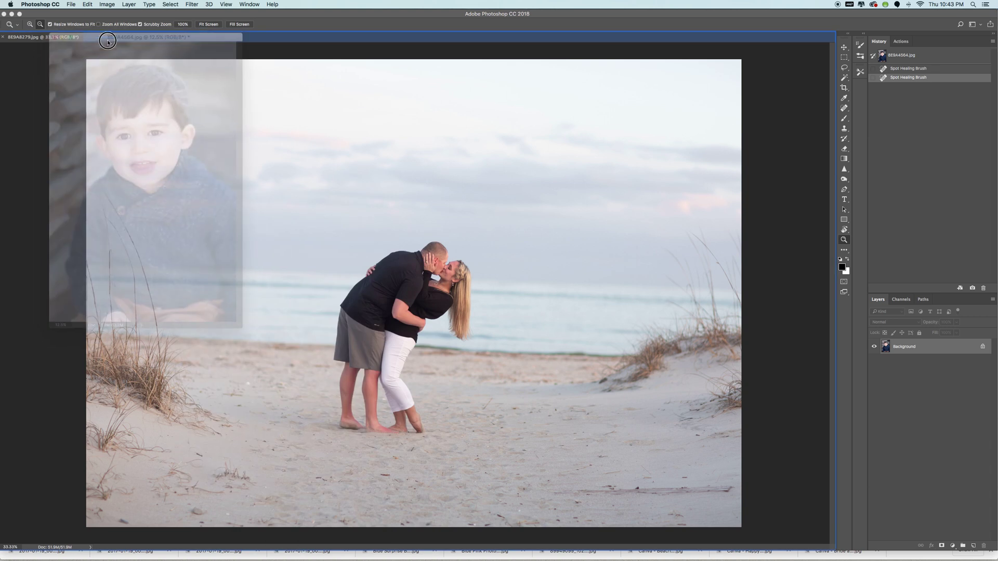
{"action": "left_click_drag", "start_coordinate": [486, 77], "coordinate": [520, 79]}
Float 8E9A4564.jpg in its own window and copy its photo into 8E9A8279.jpg with the Move tool
{"action": "left_click", "coordinate": [844, 47]}
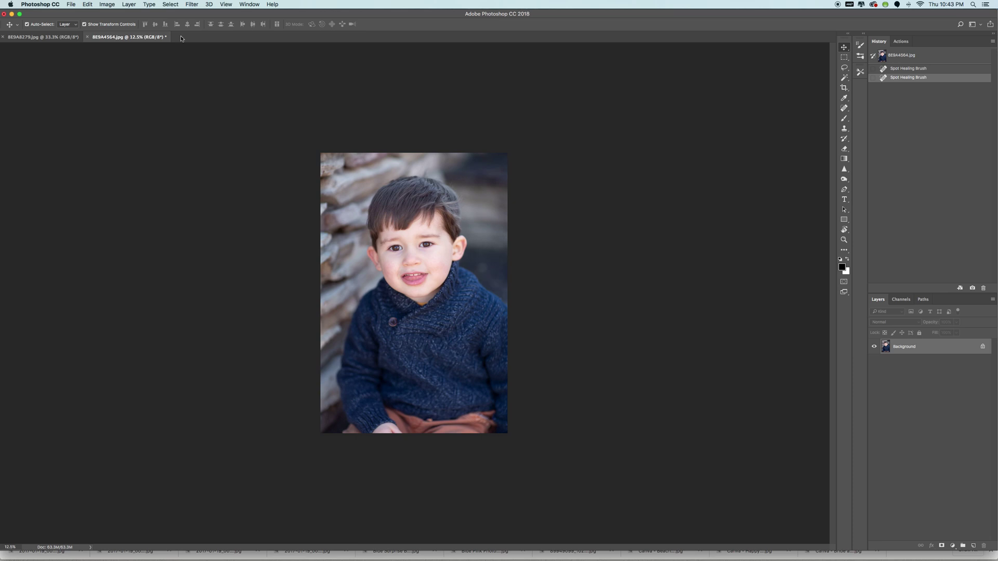
{"action": "left_click_drag", "start_coordinate": [113, 38], "coordinate": [203, 214]}
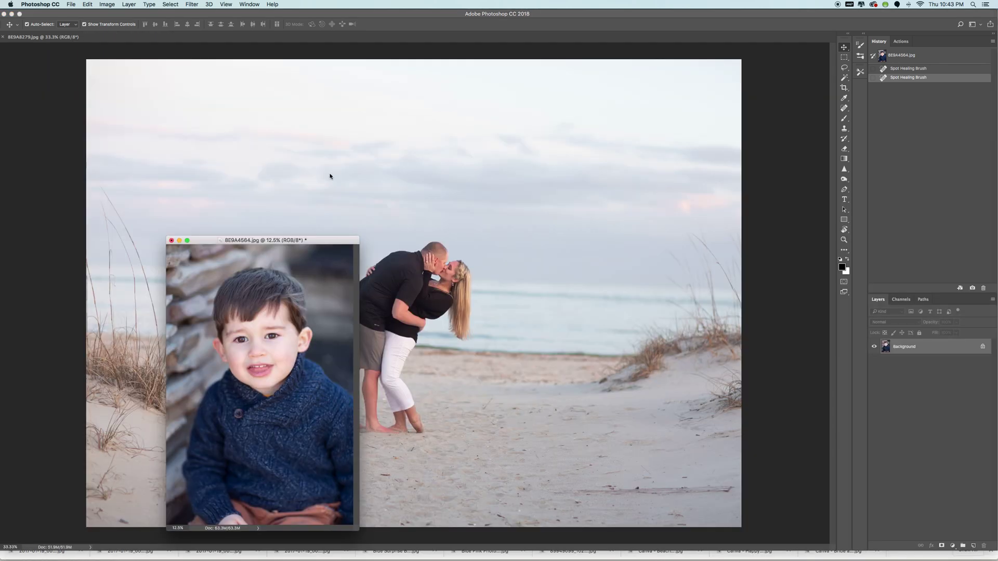
{"action": "left_click", "coordinate": [847, 49]}
{"action": "left_click_drag", "start_coordinate": [263, 364], "coordinate": [460, 295]}
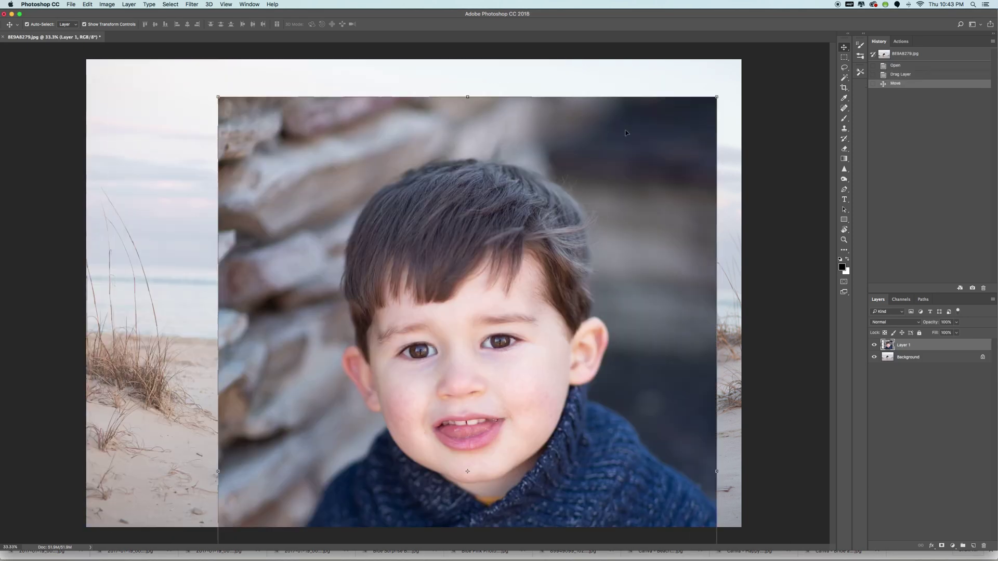
Try resizing the boy's photo layer by its transform corner handle, and cancel the transformation
{"action": "left_click_drag", "start_coordinate": [725, 93], "coordinate": [715, 98]}
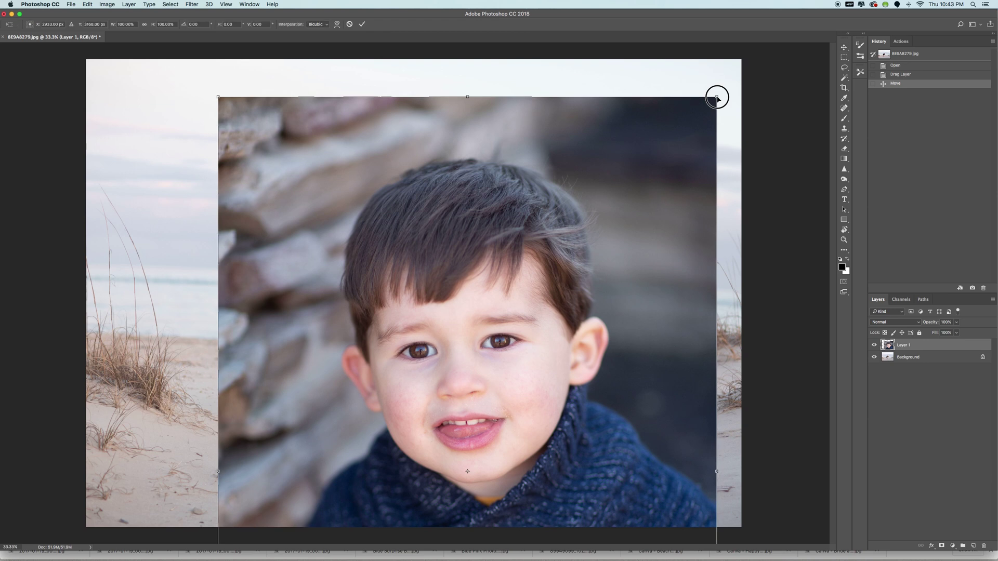
{"action": "left_click_drag", "start_coordinate": [616, 162], "coordinate": [461, 270]}
{"action": "left_click_drag", "start_coordinate": [604, 184], "coordinate": [718, 61]}
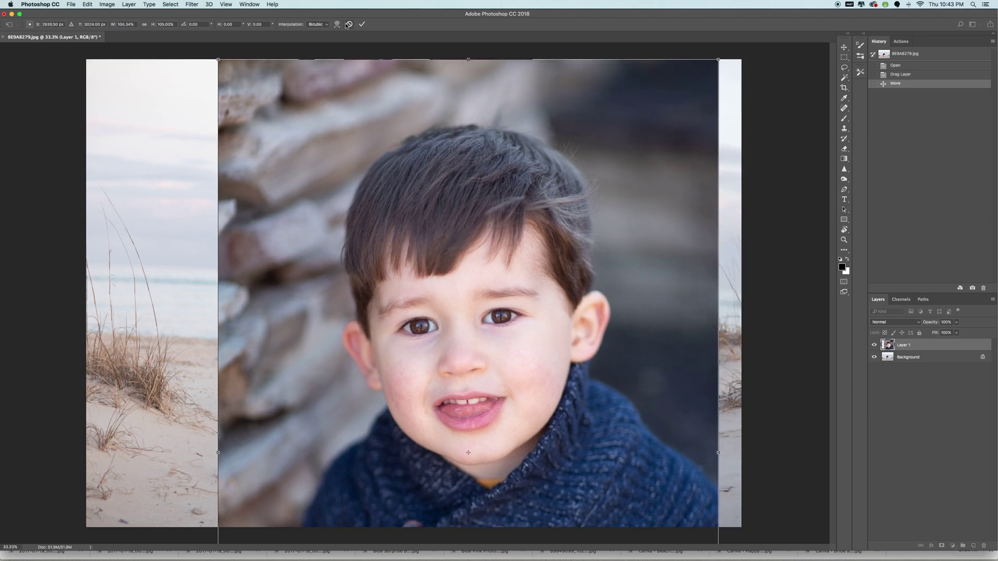
{"action": "left_click", "coordinate": [349, 24]}
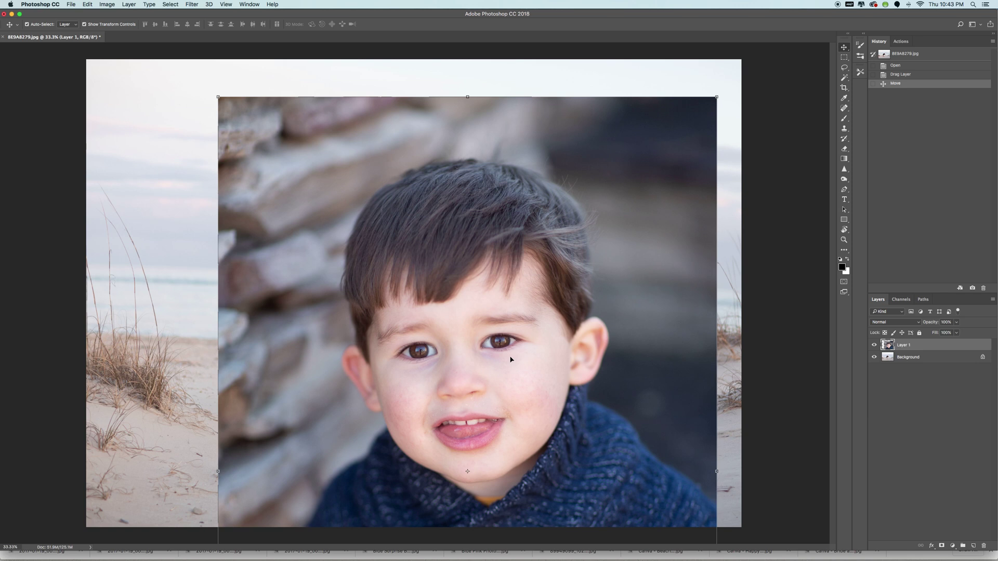
Delete the boy's photo layer from the beach image
{"action": "key", "text": "Delete"}
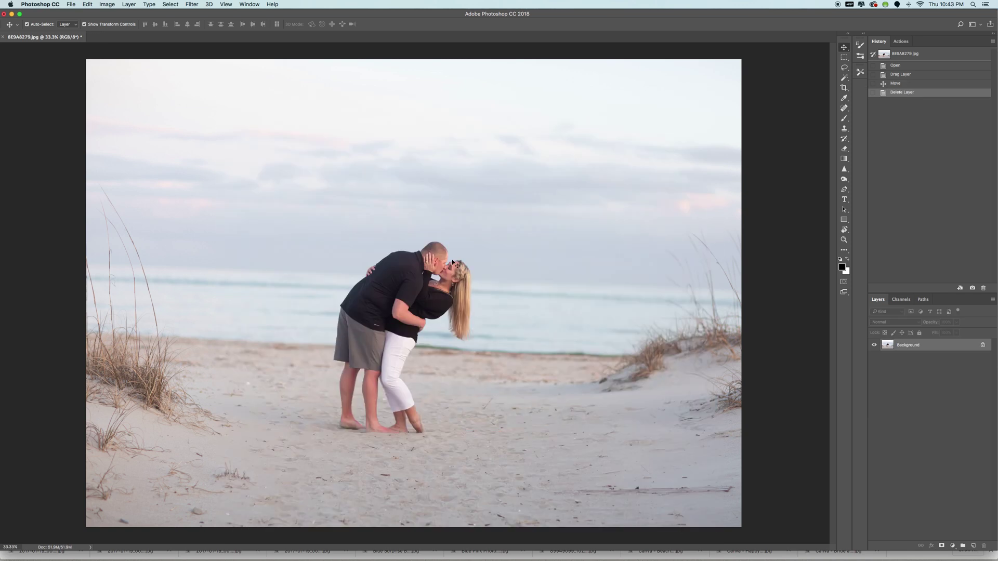
Open the image 8E9A5983.jpg from the adobe class folder
{"action": "left_click", "coordinate": [70, 5]}
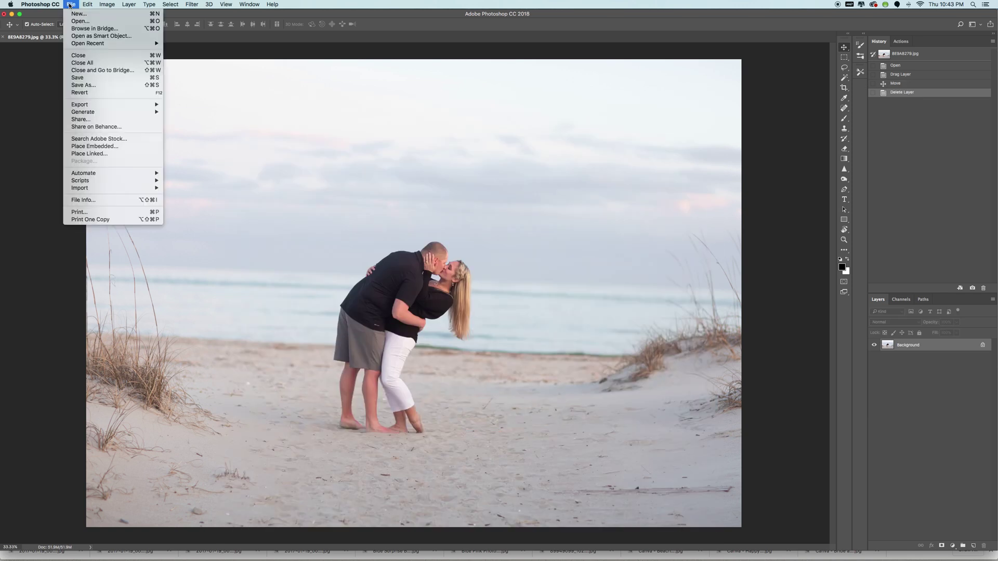
{"action": "key", "text": "Escape"}
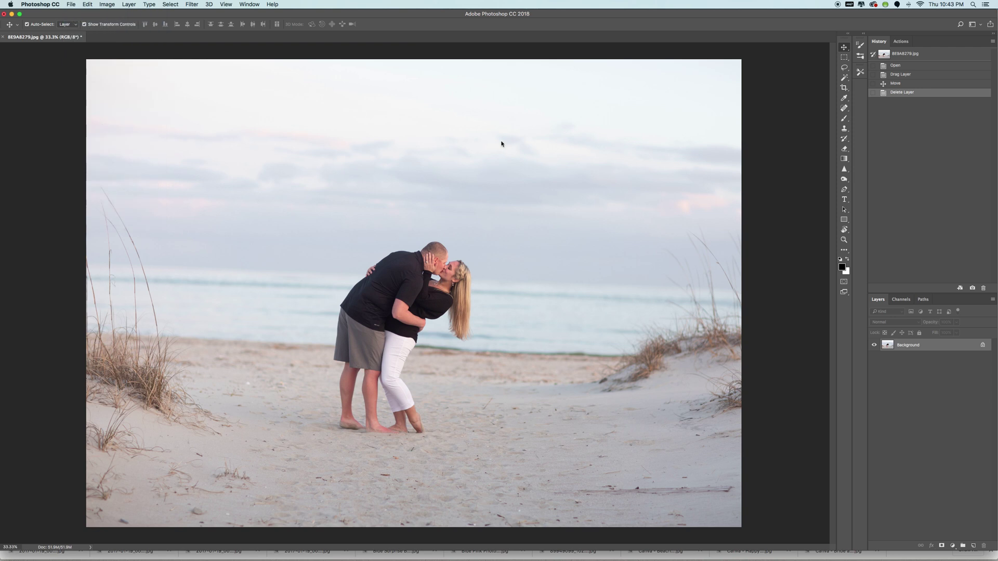
{"action": "key", "text": "super+o"}
{"action": "left_click", "coordinate": [489, 146]}
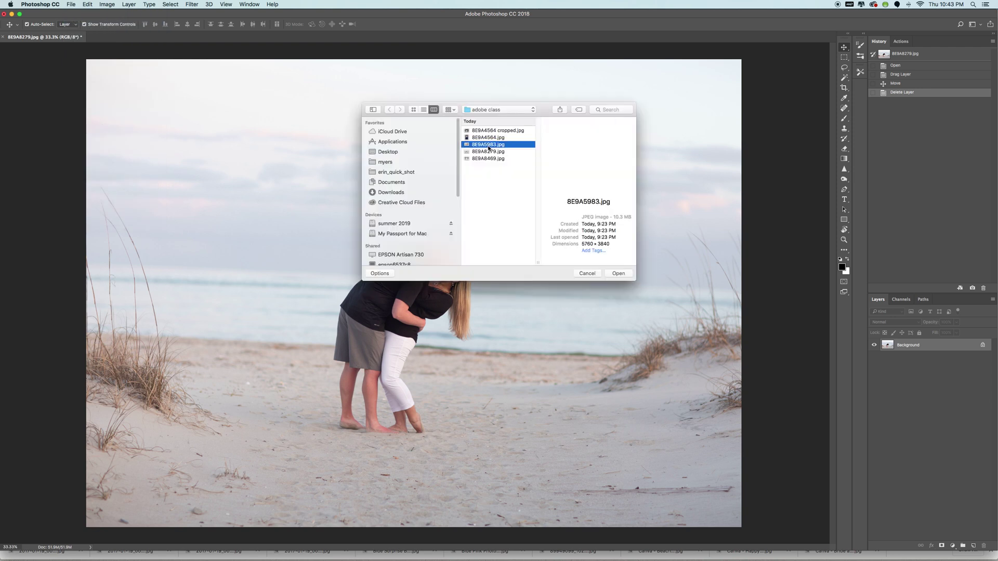
{"action": "left_click", "coordinate": [618, 274]}
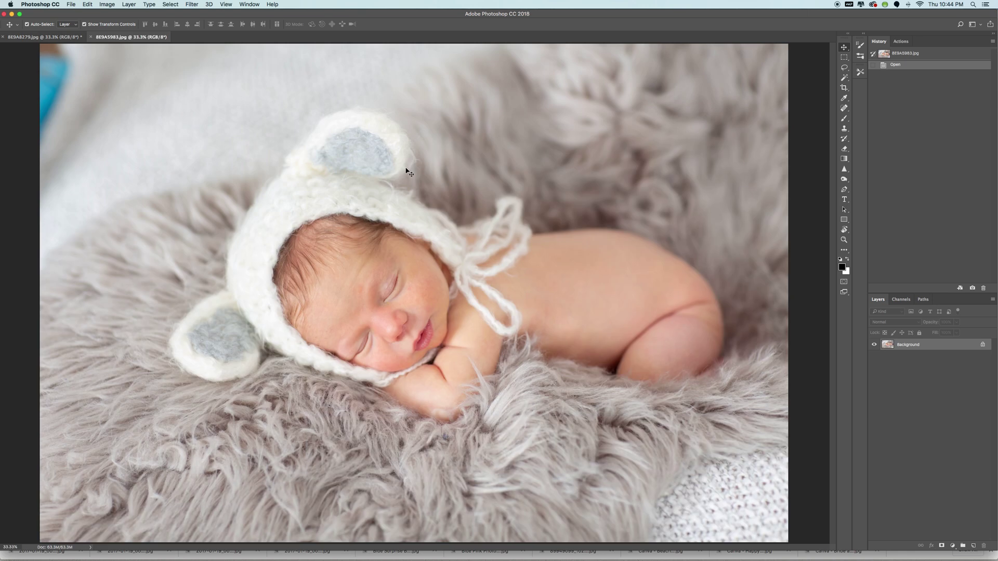
Float 8E9A5983.jpg in its own window and copy the baby photo into 8E9A8279.jpg with the Move tool, positioned across the beach image
{"action": "left_click", "coordinate": [67, 37]}
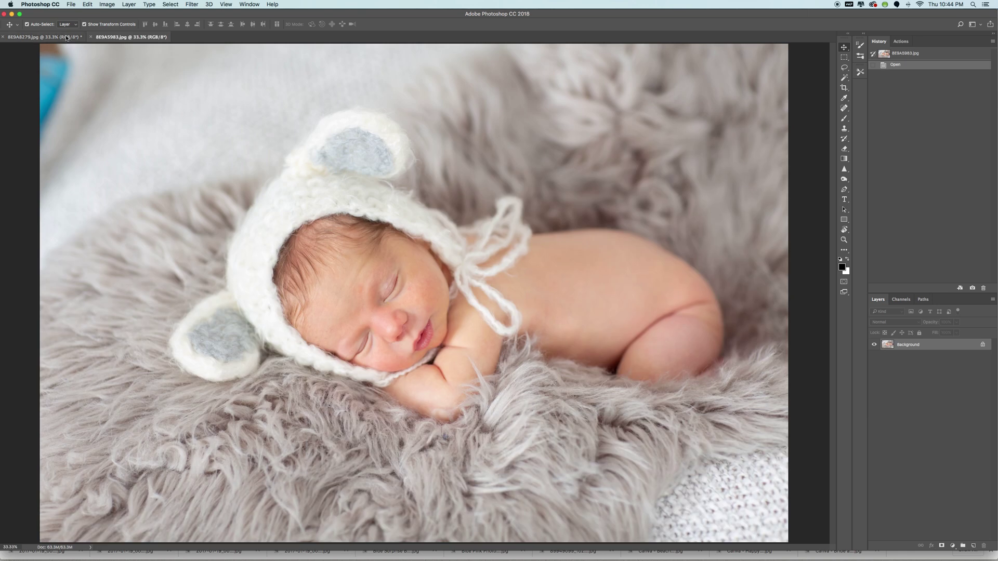
{"action": "left_click", "coordinate": [123, 41]}
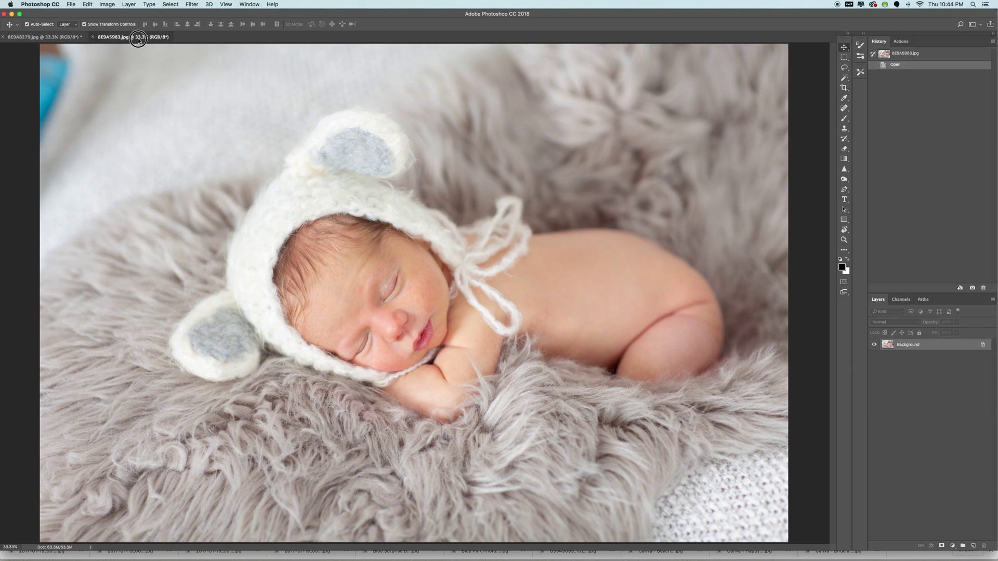
{"action": "left_click_drag", "start_coordinate": [142, 97], "coordinate": [158, 150]}
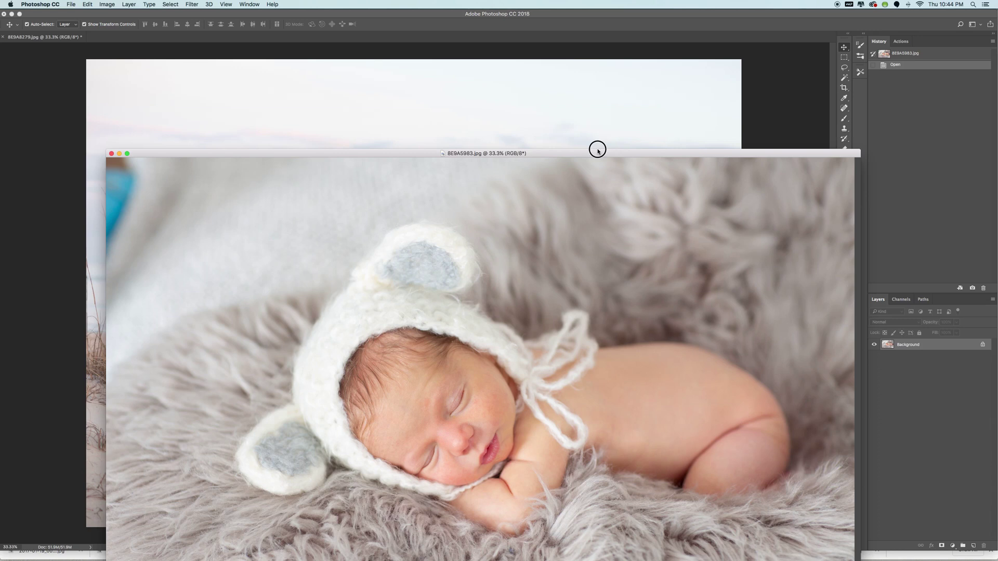
{"action": "left_click_drag", "start_coordinate": [597, 170], "coordinate": [605, 134]}
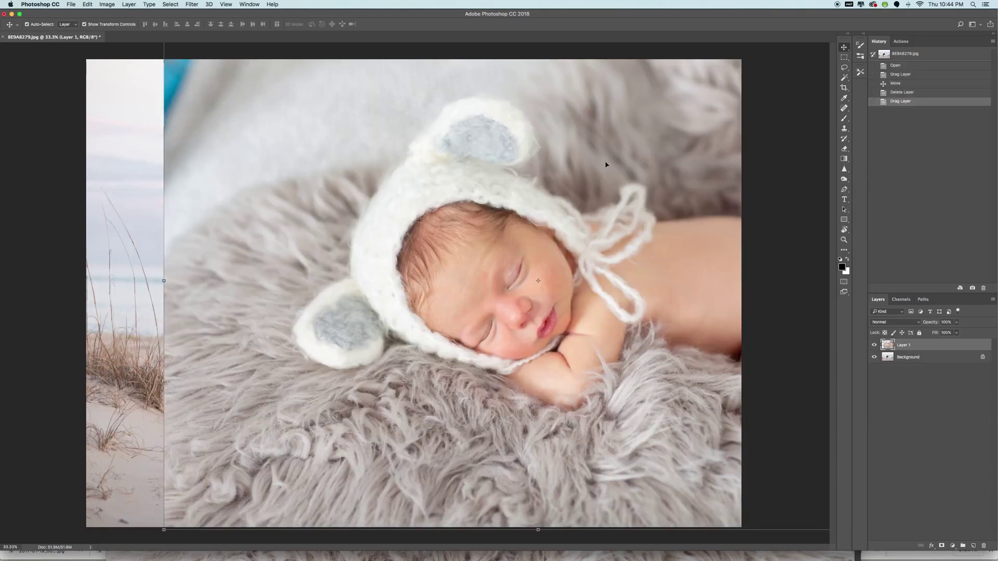
{"action": "left_click_drag", "start_coordinate": [603, 201], "coordinate": [495, 197]}
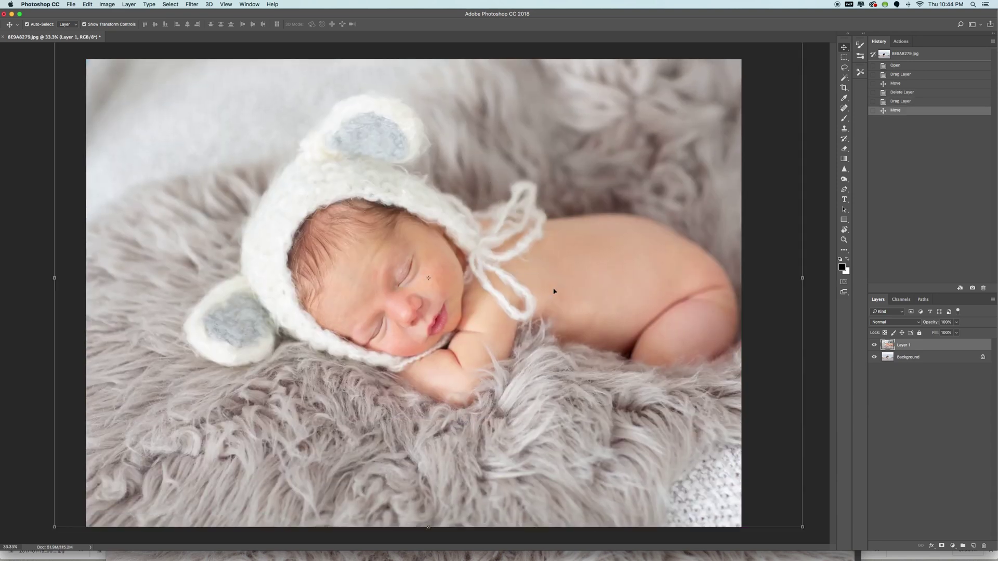
Delete the baby photo layer from the beach image and dock the floating 8E9A5983.jpg window back beside 8E9A8279.jpg
{"action": "key", "text": "Delete"}
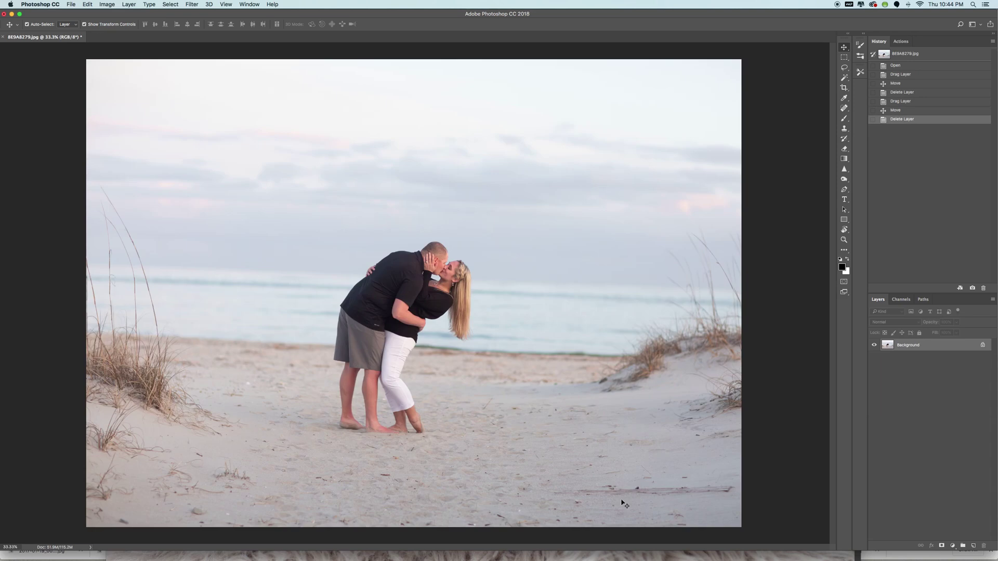
{"action": "mouse_move", "coordinate": [661, 543]}
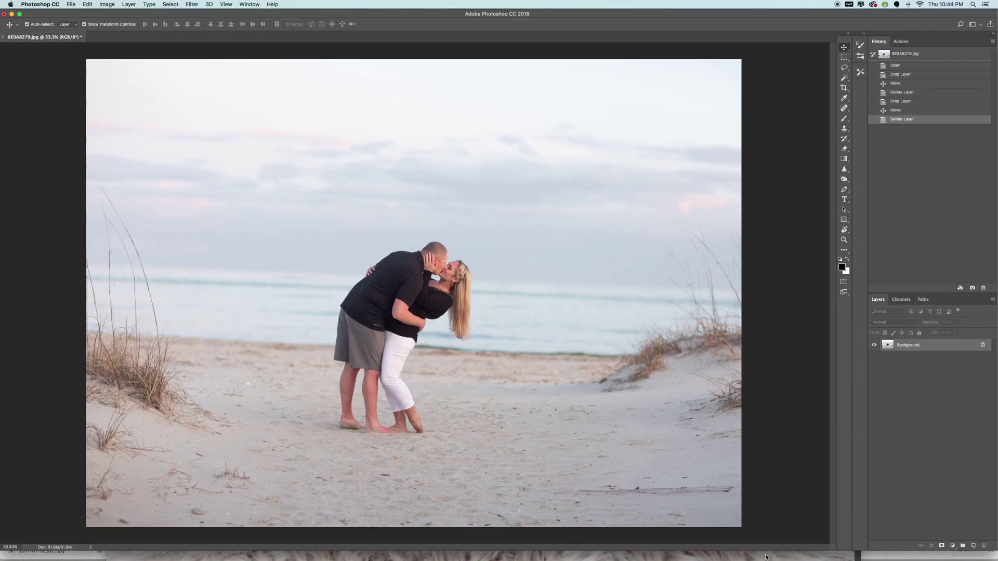
{"action": "double_click", "coordinate": [766, 557]}
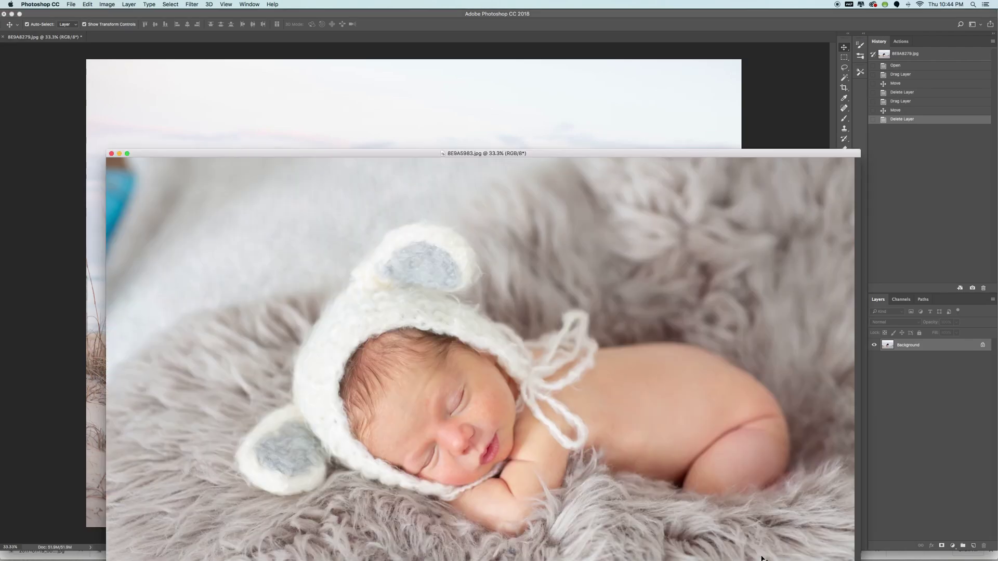
{"action": "left_click_drag", "start_coordinate": [498, 154], "coordinate": [525, 40]}
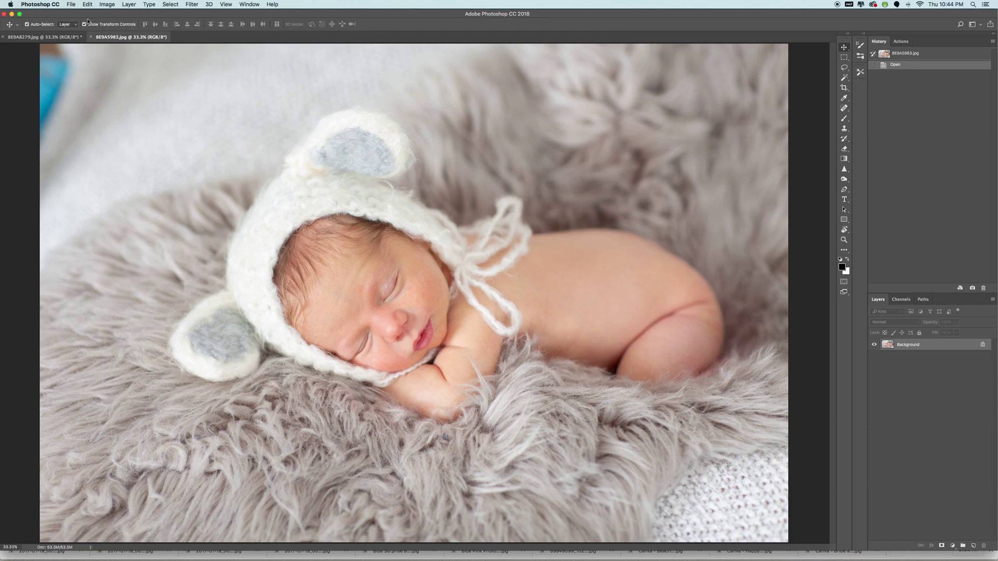
Switch between the beach and baby images, and arrange all open images with Tile All Horizontally
{"action": "left_click", "coordinate": [44, 37]}
{"action": "left_click", "coordinate": [127, 37]}
{"action": "left_click", "coordinate": [250, 4]}
{"action": "mouse_move", "coordinate": [291, 14]}
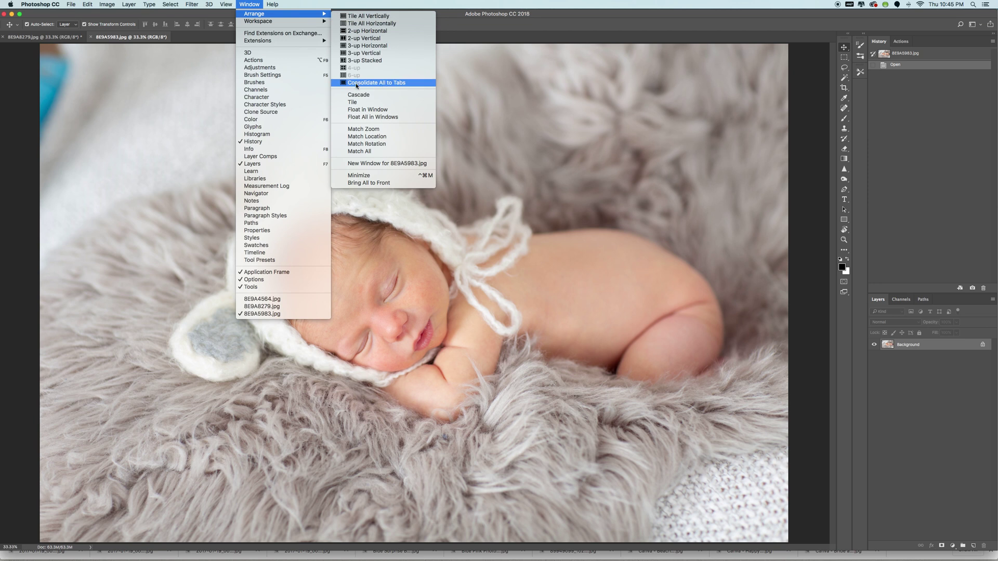
{"action": "left_click", "coordinate": [363, 24]}
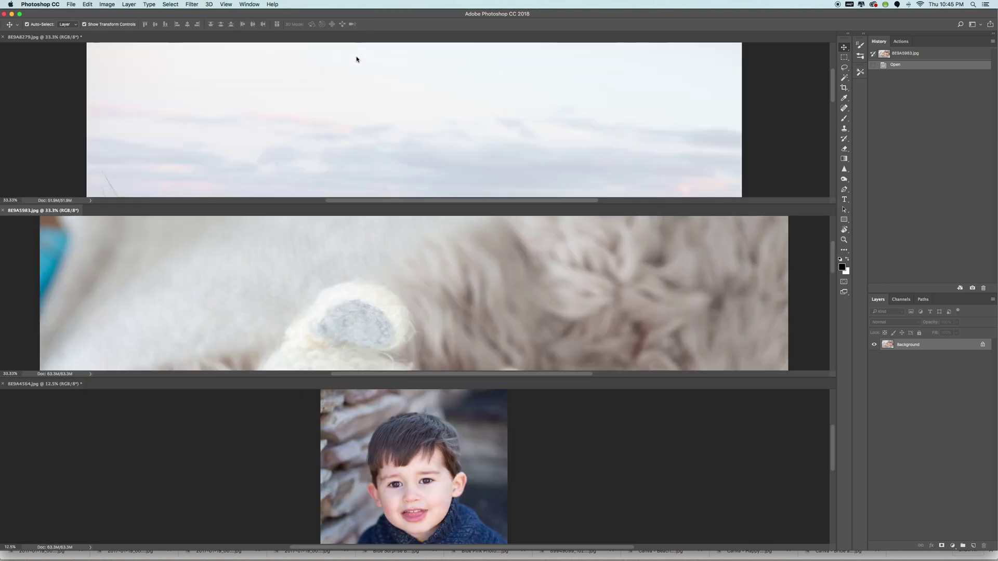
Arrange the open images in the 2-up Horizontal layout
{"action": "left_click", "coordinate": [250, 5]}
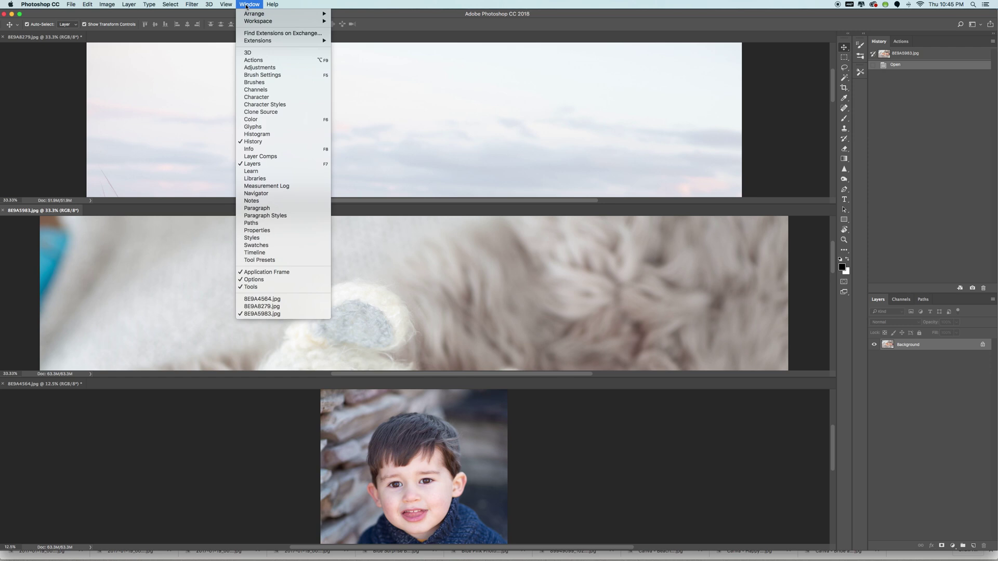
{"action": "mouse_move", "coordinate": [258, 21]}
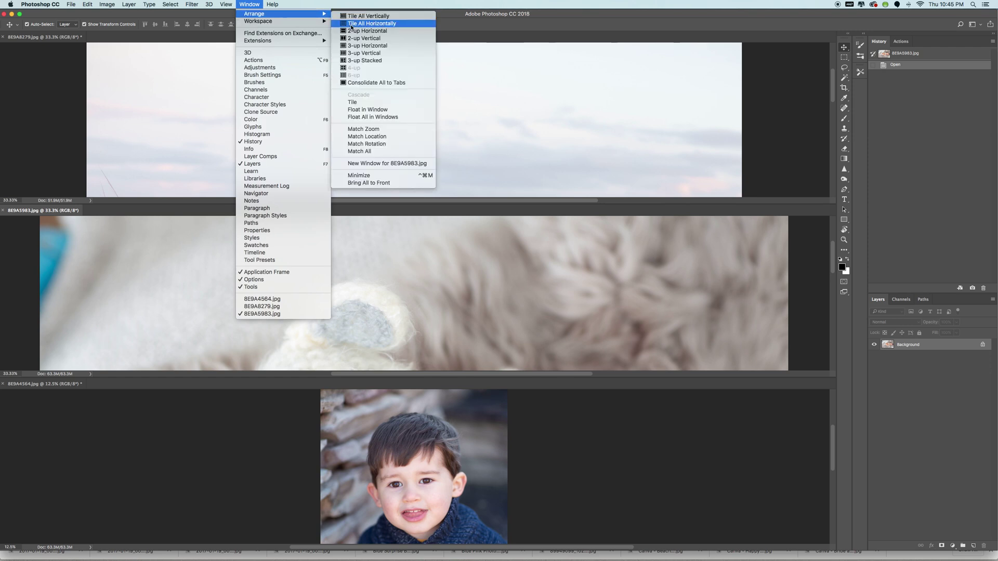
{"action": "left_click", "coordinate": [351, 23]}
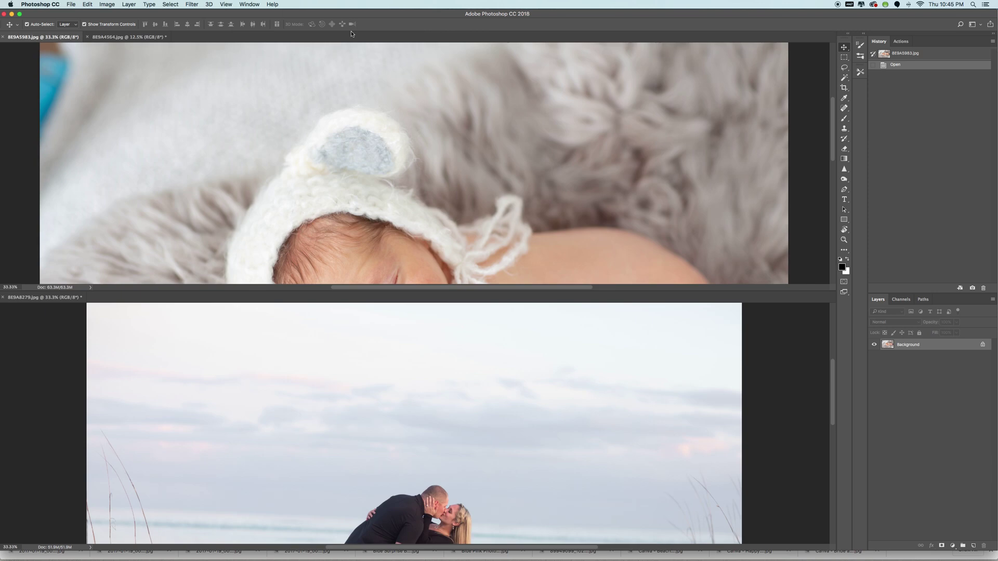
Arrange the three open images in the 3-up Vertical layout and widen the pane showing 8E9A4564.jpg
{"action": "left_click", "coordinate": [250, 5]}
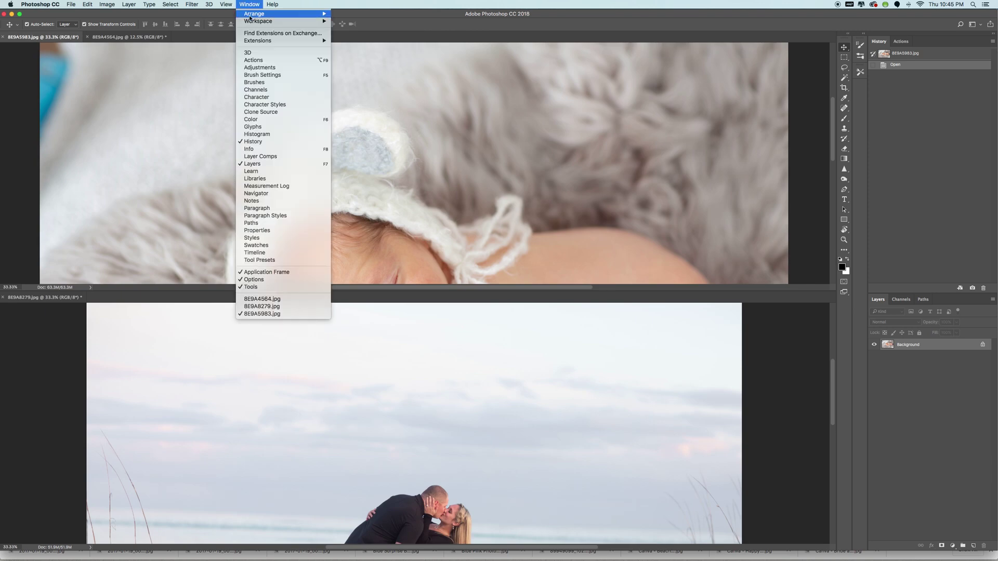
{"action": "mouse_move", "coordinate": [264, 24]}
{"action": "mouse_move", "coordinate": [322, 14]}
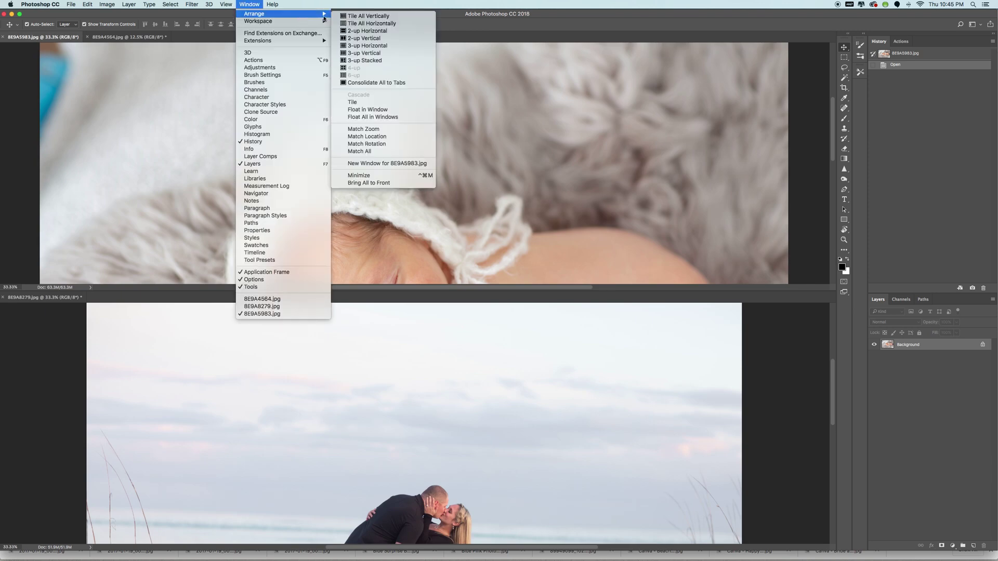
{"action": "left_click", "coordinate": [351, 54]}
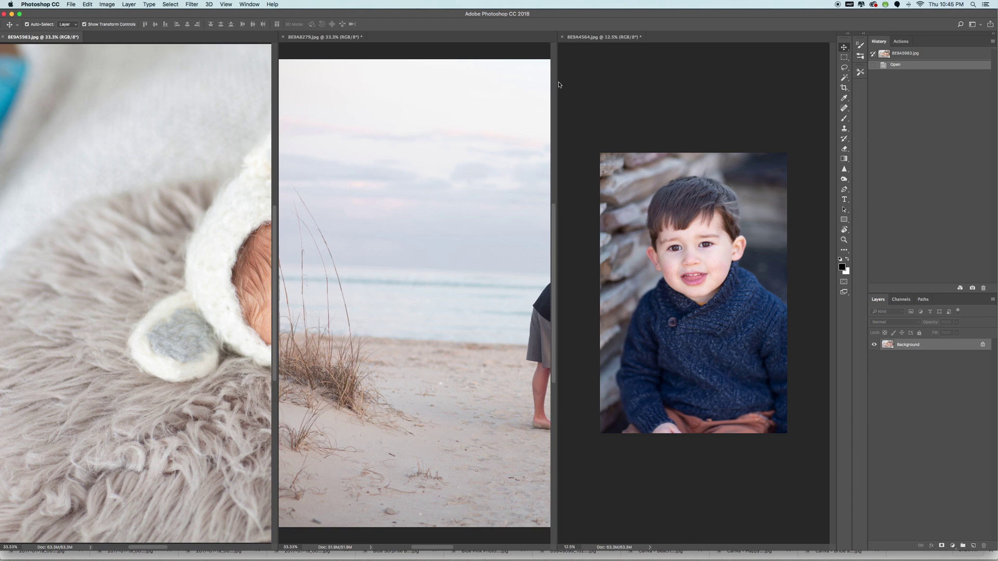
{"action": "left_click", "coordinate": [494, 62]}
{"action": "left_click_drag", "start_coordinate": [494, 63], "coordinate": [489, 100]}
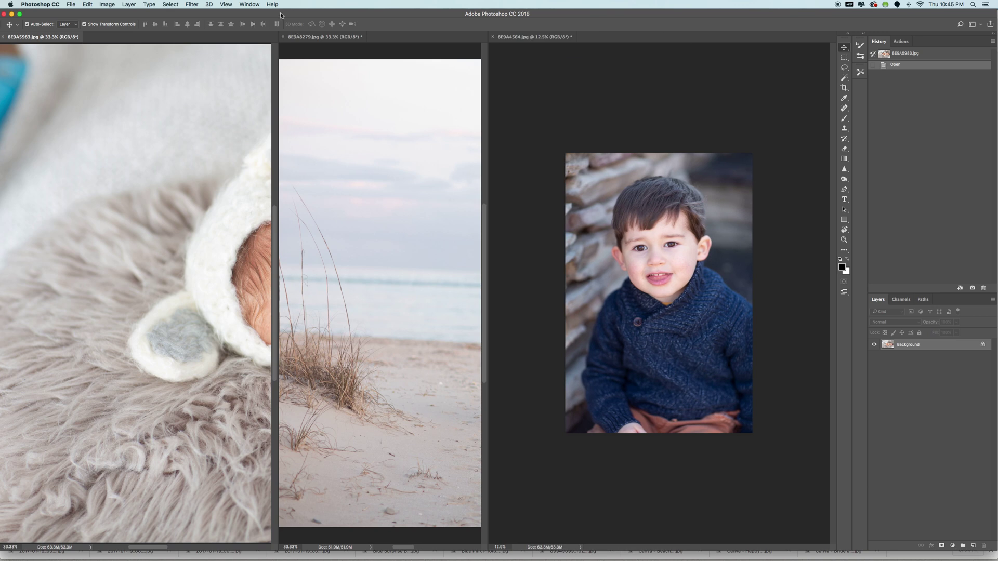
Consolidate all open images back into tabs
{"action": "left_click", "coordinate": [249, 4]}
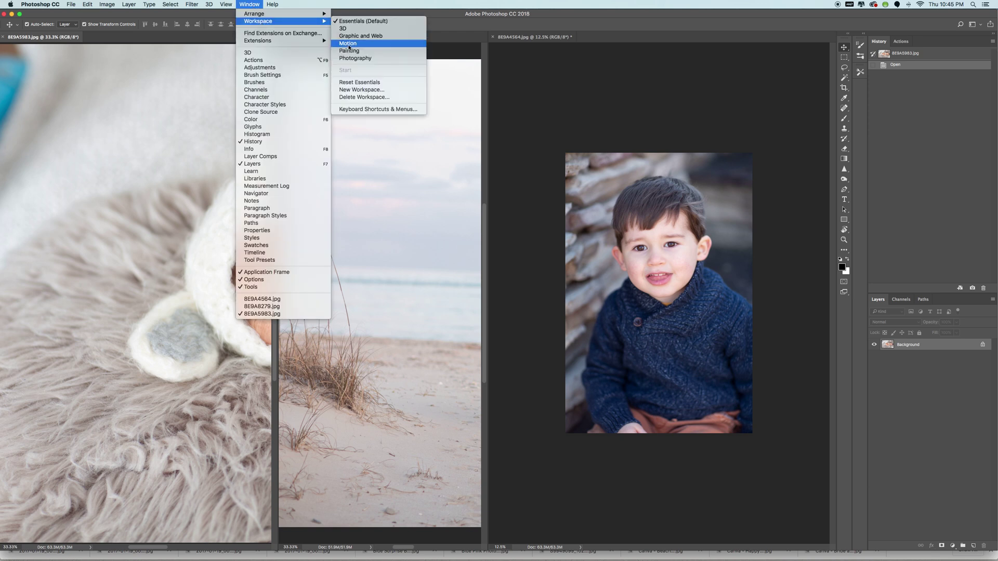
{"action": "mouse_move", "coordinate": [296, 24]}
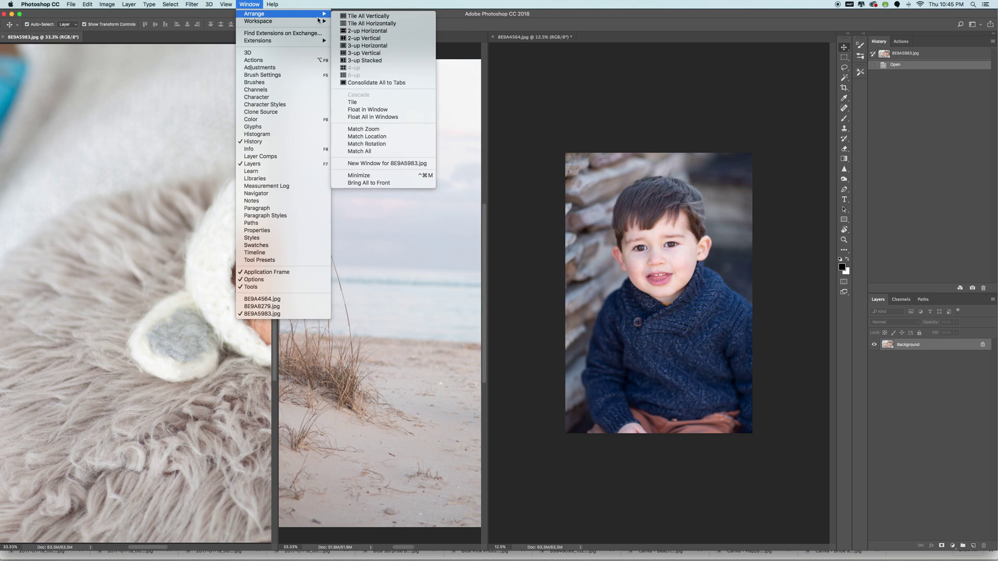
{"action": "left_click", "coordinate": [353, 84]}
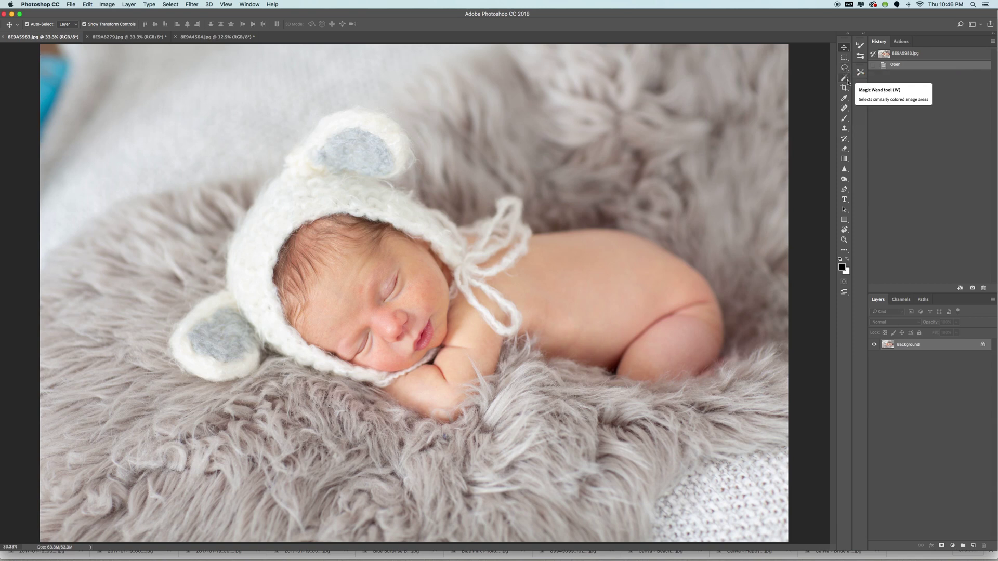
Look through the selection, lasso, marquee, brush and burn tools and the variants grouped with them
{"action": "left_click", "coordinate": [847, 80]}
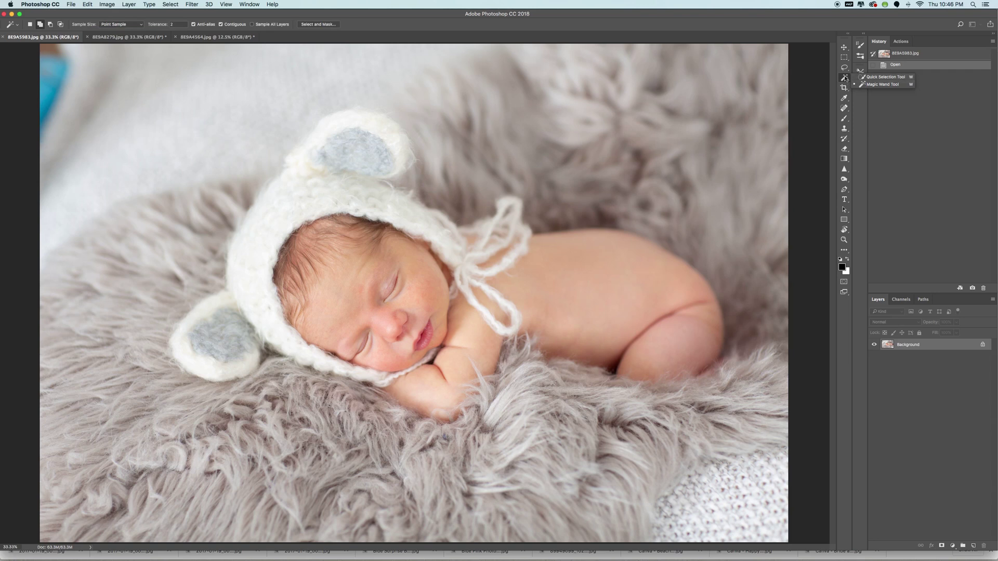
{"action": "left_click", "coordinate": [846, 74]}
{"action": "left_click", "coordinate": [846, 70]}
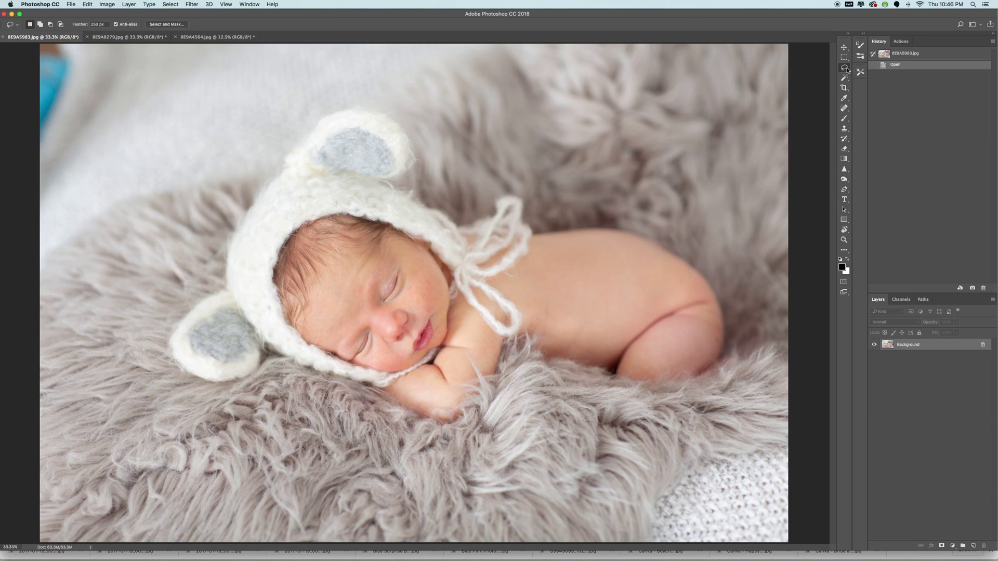
{"action": "left_click", "coordinate": [844, 57]}
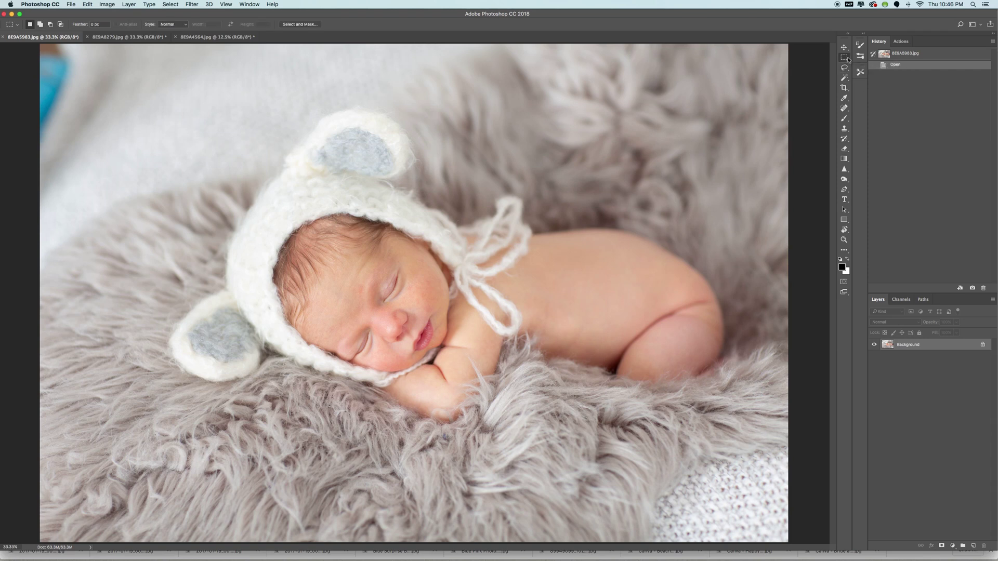
{"action": "left_click", "coordinate": [845, 59]}
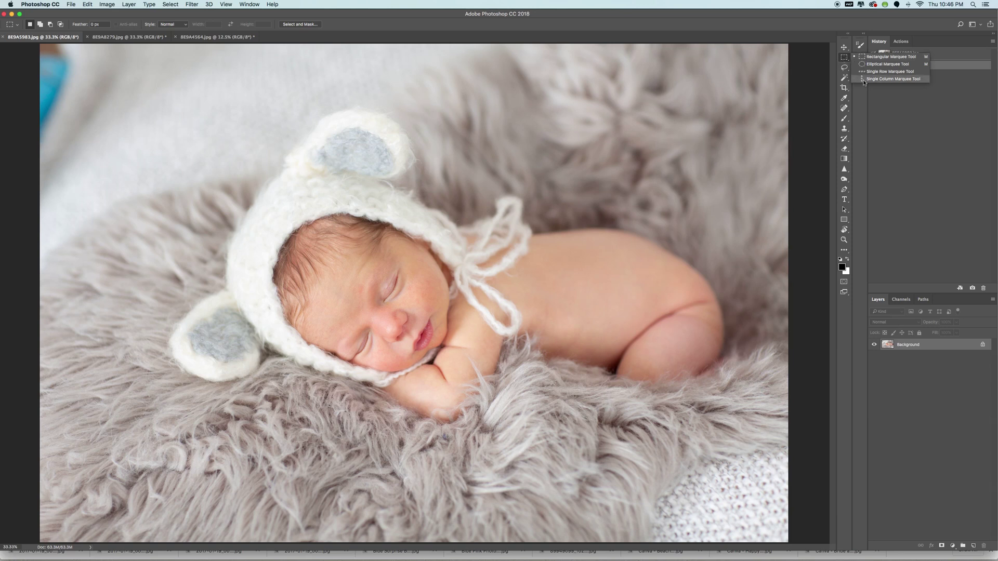
{"action": "left_click", "coordinate": [844, 118]}
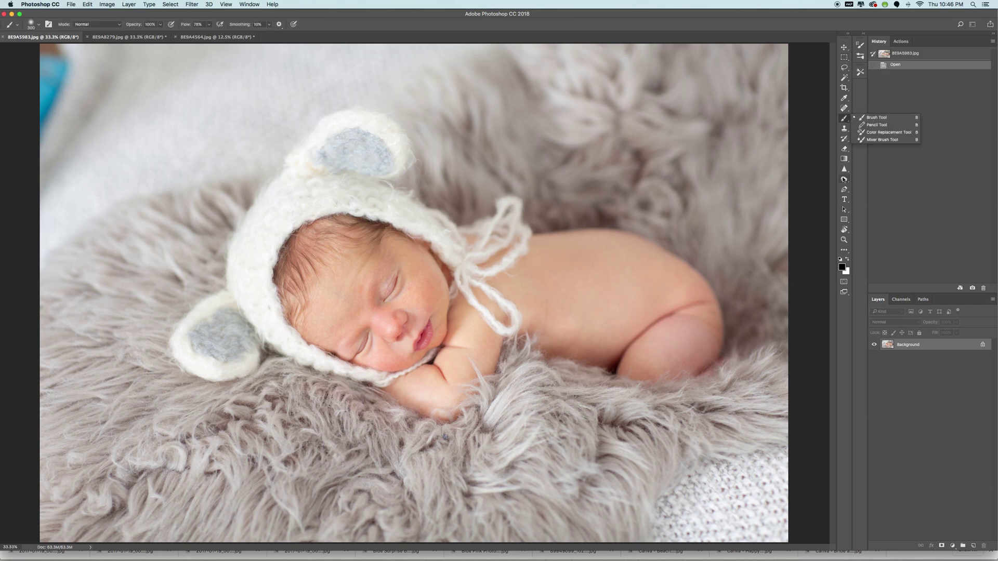
{"action": "left_click", "coordinate": [845, 180]}
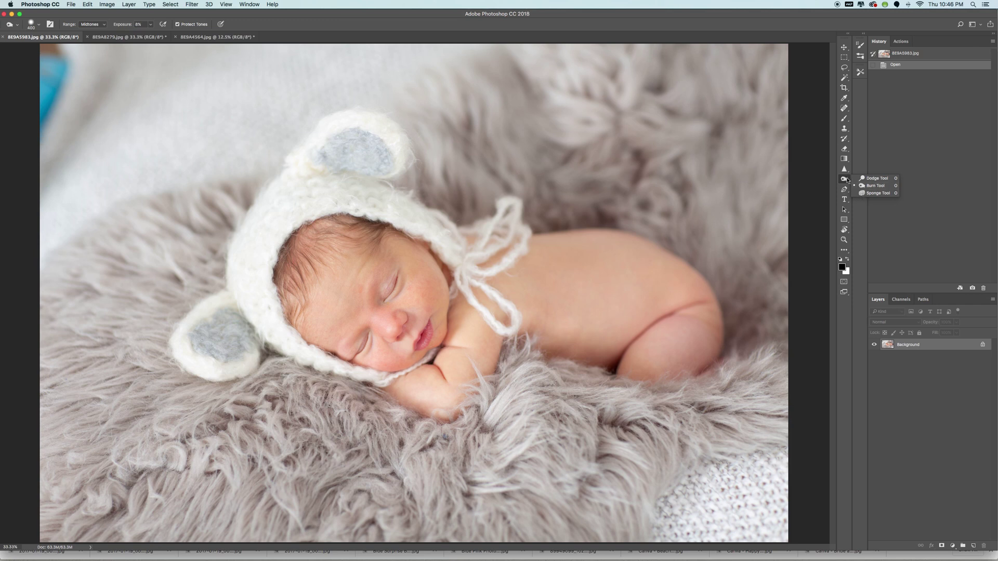
{"action": "left_click", "coordinate": [845, 180]}
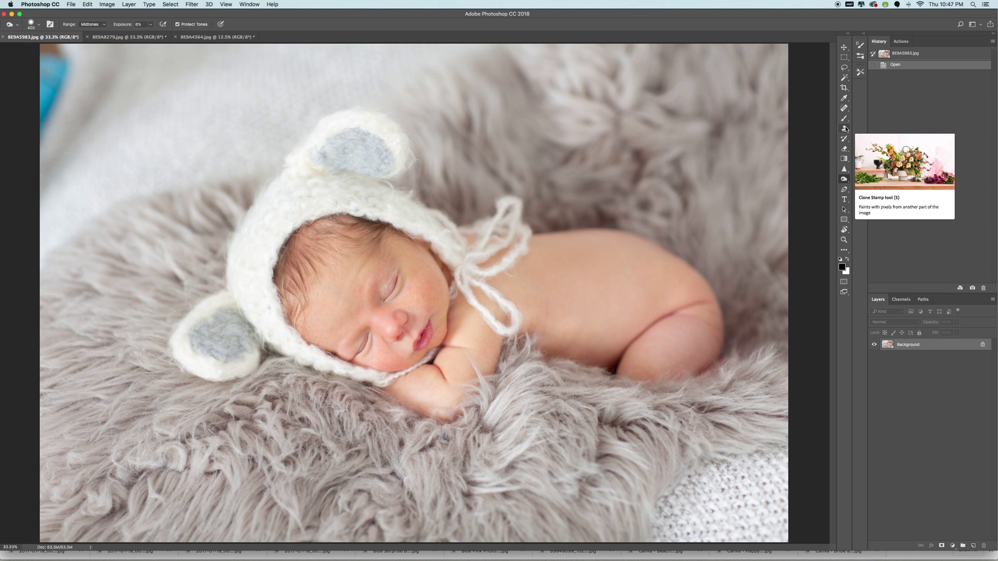
Start a 5 : 7 crop on the newborn photo, pull the crop frame slightly inward, and look through the ratio presets
{"action": "left_click", "coordinate": [844, 87]}
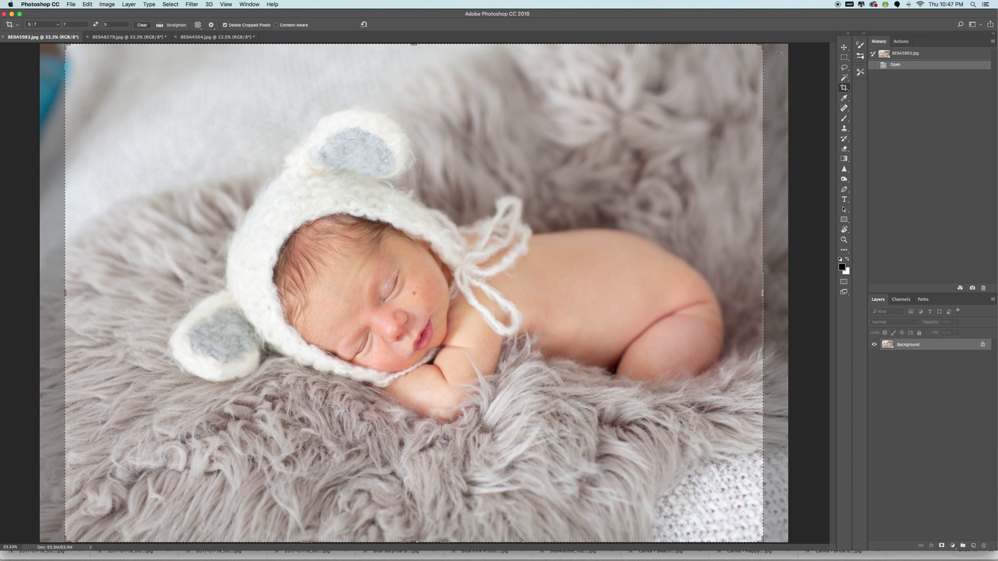
{"action": "mouse_move", "coordinate": [763, 46]}
{"action": "left_mouse_down"}
{"action": "mouse_move", "coordinate": [701, 78]}
{"action": "mouse_move", "coordinate": [738, 75]}
{"action": "mouse_move", "coordinate": [753, 45]}
{"action": "mouse_move", "coordinate": [775, 44]}
{"action": "mouse_move", "coordinate": [755, 67]}
{"action": "mouse_move", "coordinate": [764, 47]}
{"action": "mouse_move", "coordinate": [723, 60]}
{"action": "mouse_move", "coordinate": [730, 68]}
{"action": "mouse_move", "coordinate": [759, 47]}
{"action": "left_mouse_up"}
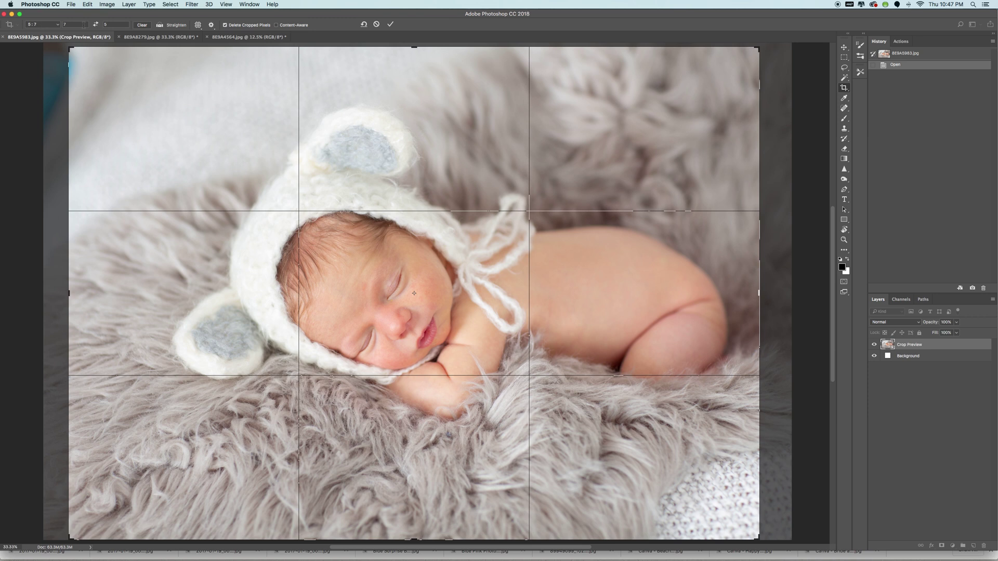
{"action": "left_click", "coordinate": [55, 24]}
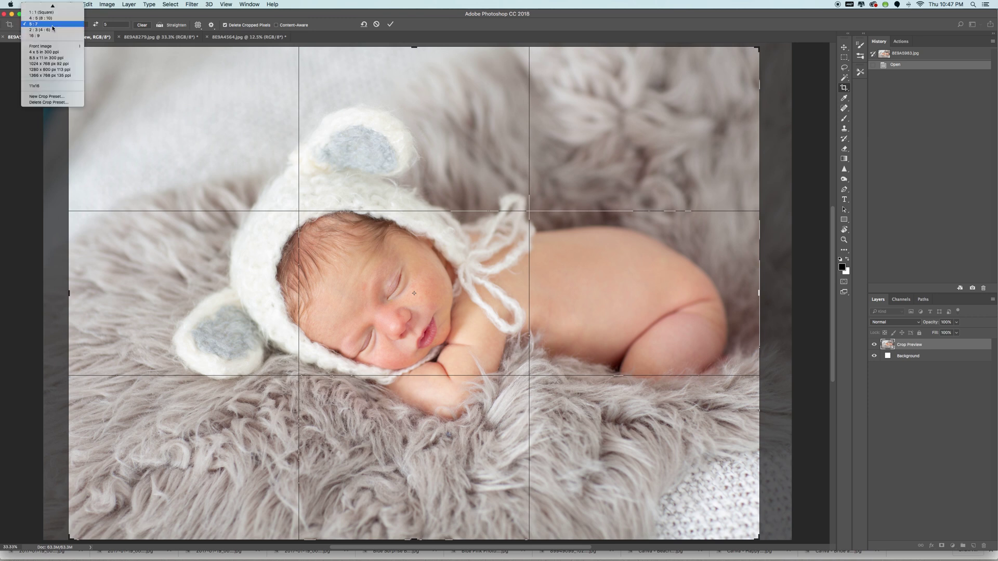
{"action": "left_click", "coordinate": [117, 25]}
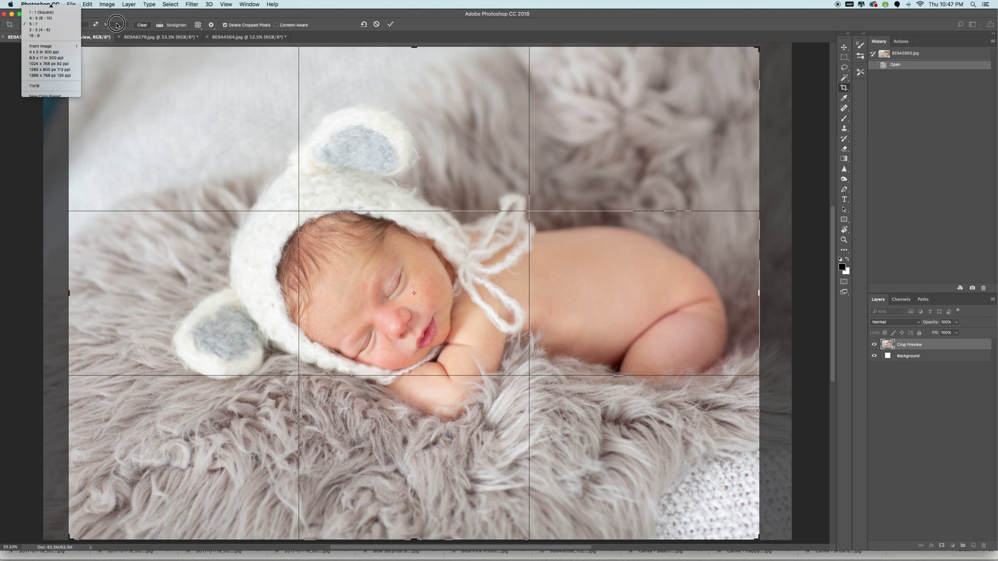
{"action": "left_click", "coordinate": [72, 26]}
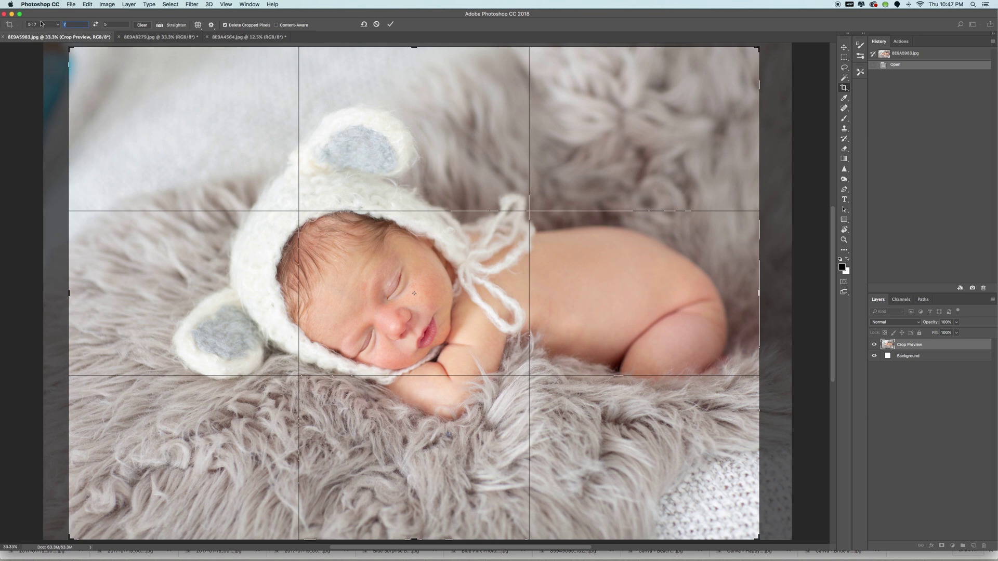
{"action": "left_click", "coordinate": [123, 25]}
Try the 5 : 7 crop frame in portrait and landscape orientation, and cancel the crop
{"action": "left_click", "coordinate": [95, 25]}
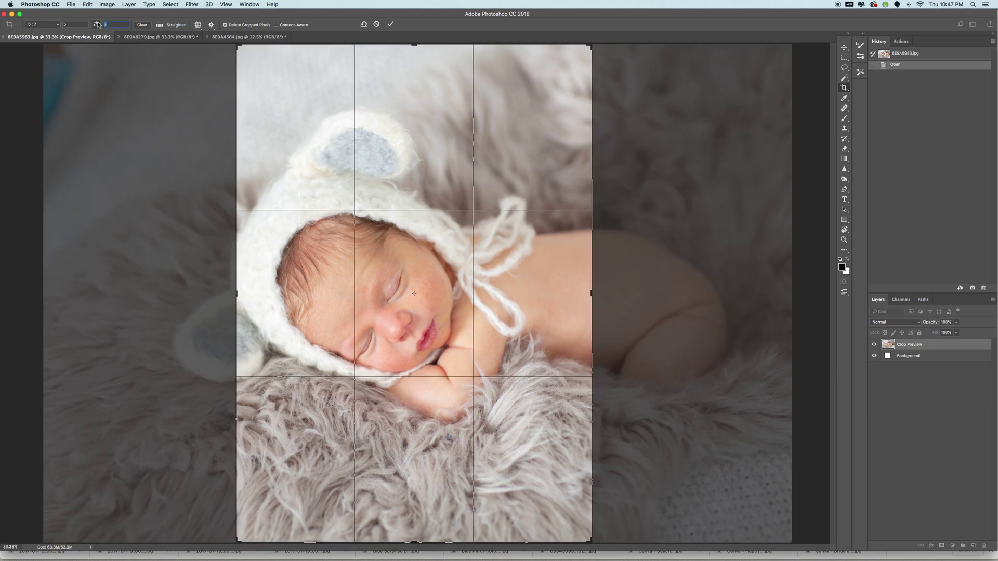
{"action": "left_click", "coordinate": [96, 25]}
{"action": "left_click", "coordinate": [96, 24]}
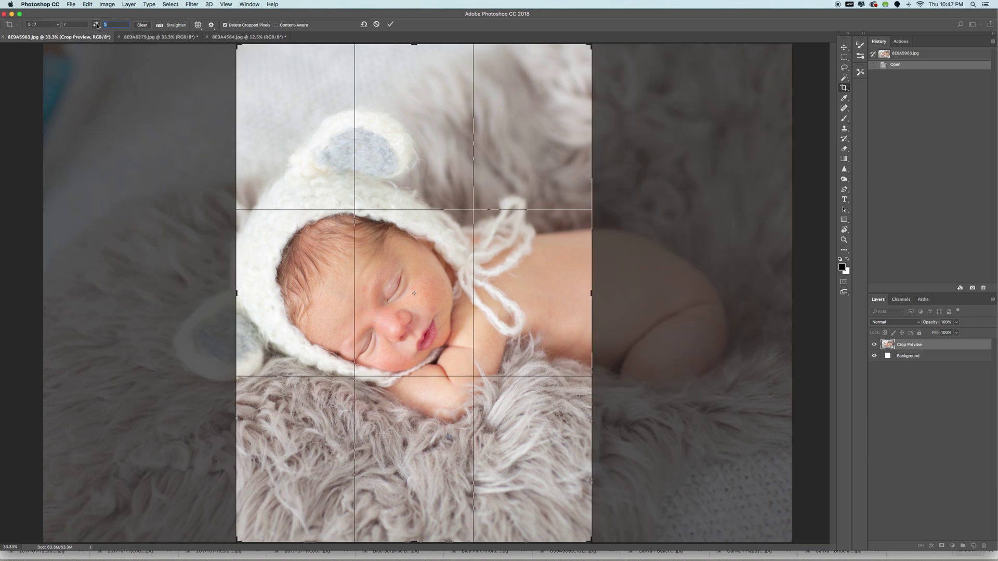
{"action": "left_click", "coordinate": [96, 25]}
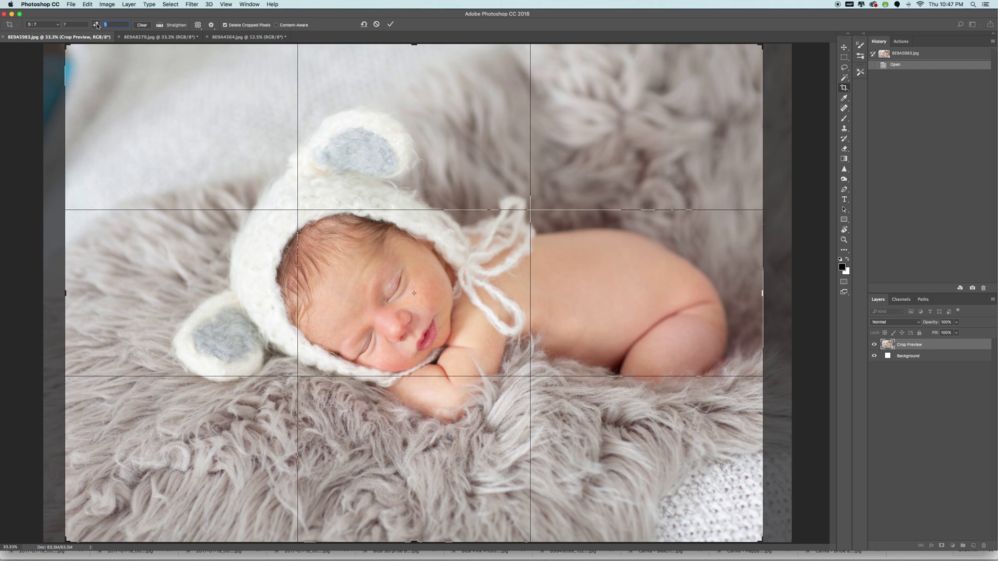
{"action": "left_click", "coordinate": [374, 25]}
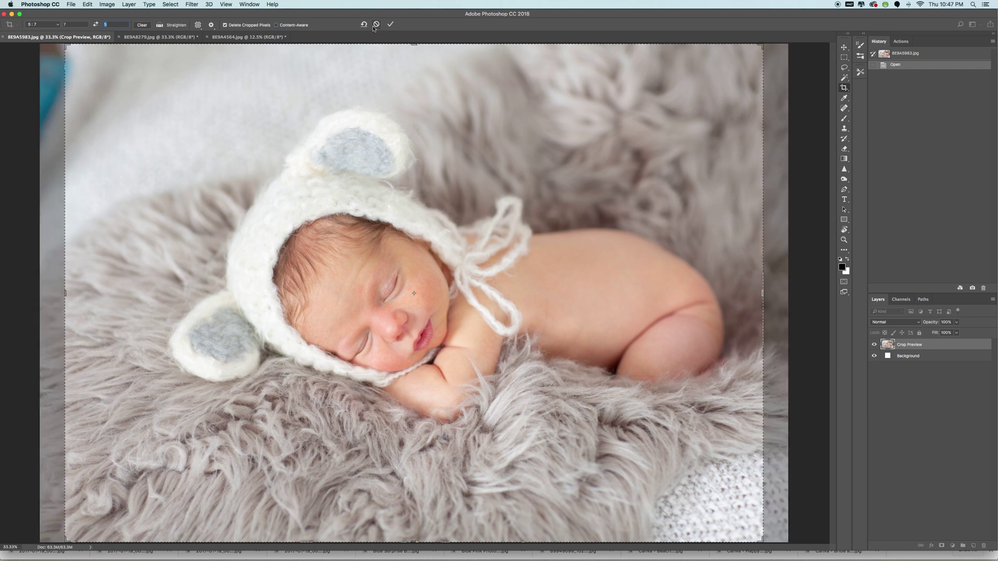
{"action": "left_click", "coordinate": [374, 25]}
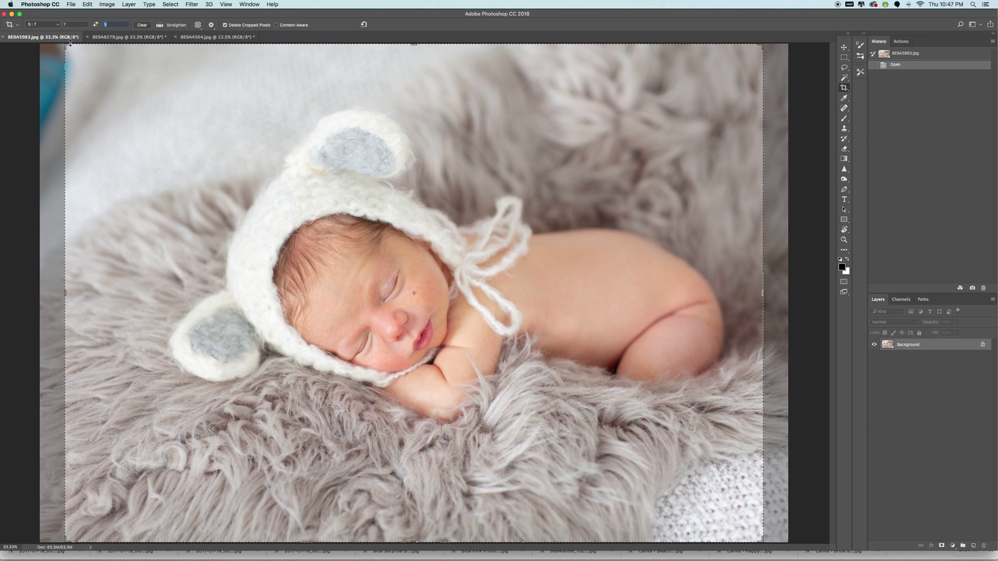
Crop the newborn photo at the 7 by 5 ratio to about 16.8 × 12 in, repositioning the image within the frame
{"action": "left_click_drag", "start_coordinate": [80, 55], "coordinate": [89, 60]}
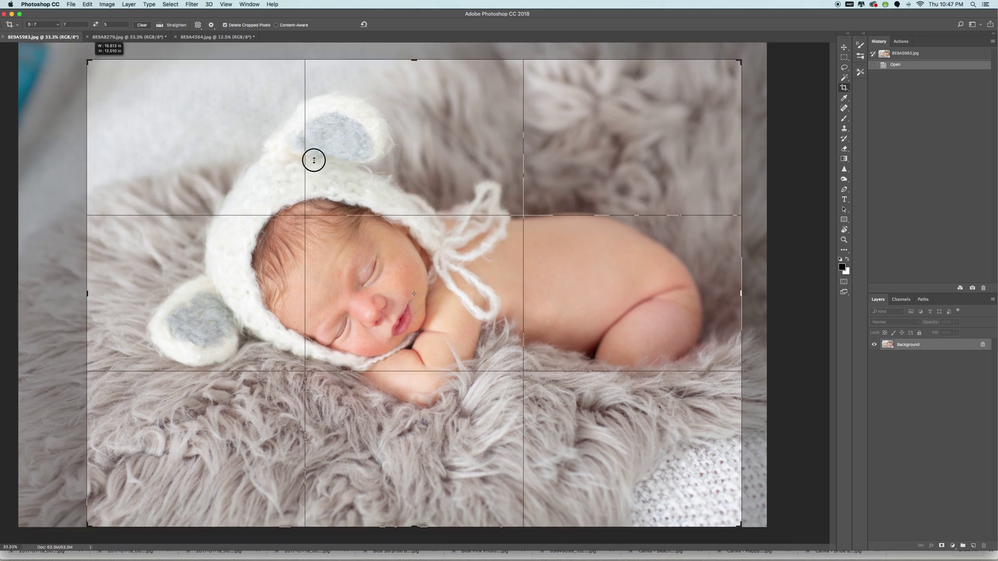
{"action": "left_click_drag", "start_coordinate": [351, 199], "coordinate": [310, 172]}
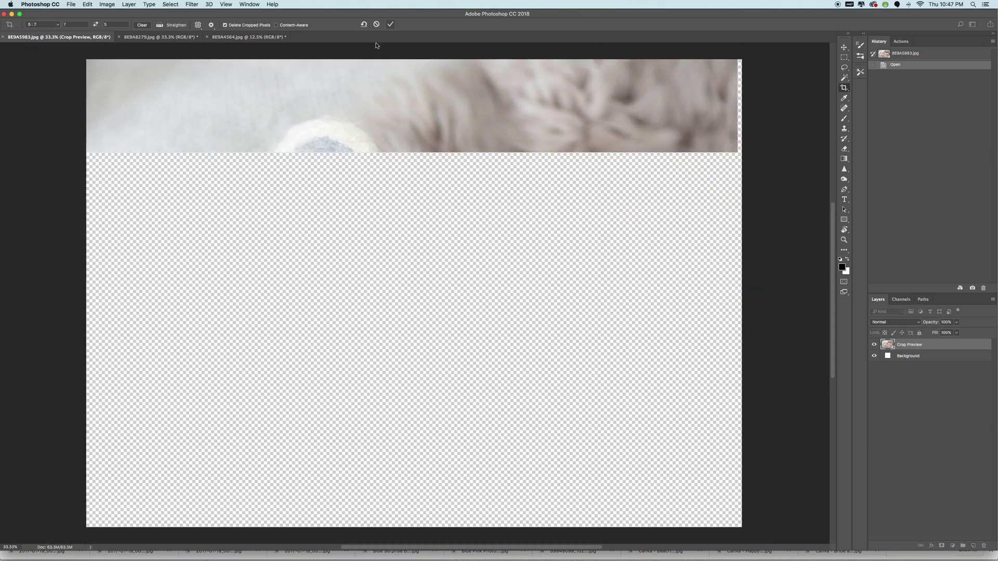
{"action": "key", "text": "Return"}
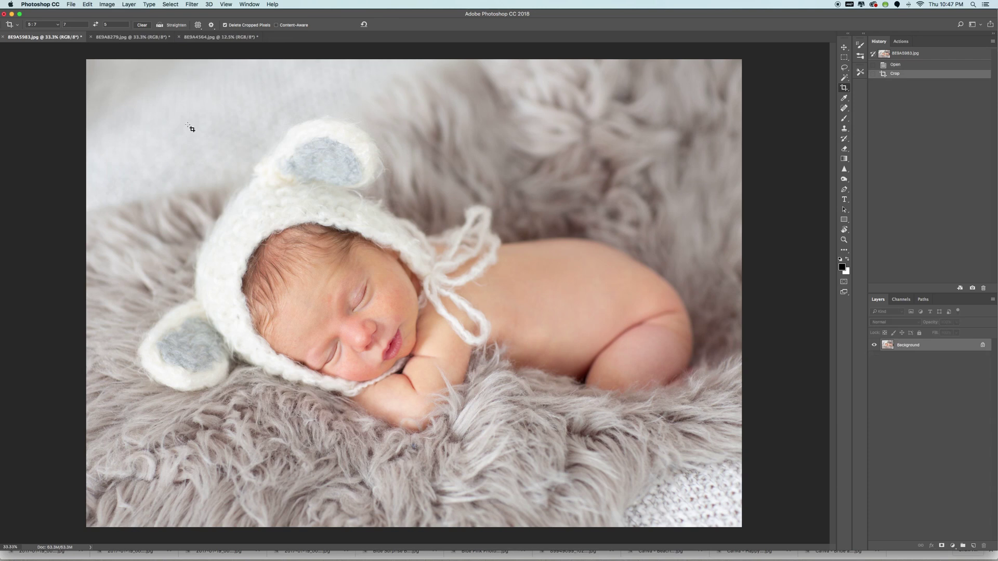
Crop the newborn photo again, full width, with a custom ratio of 7 by 4
{"action": "left_click", "coordinate": [42, 26]}
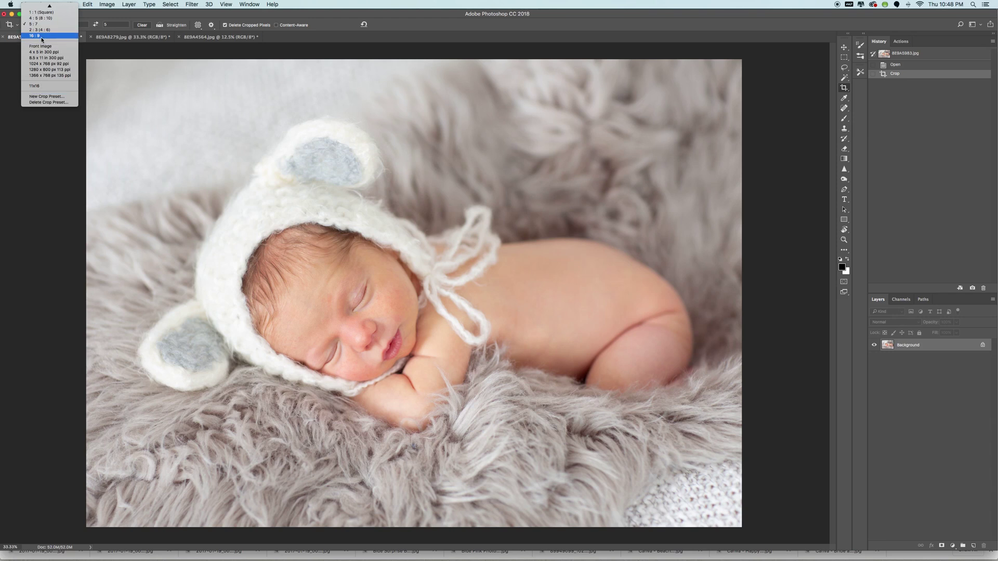
{"action": "scroll", "coordinate": [41, 42], "scroll_direction": "up", "scroll_amount": 2}
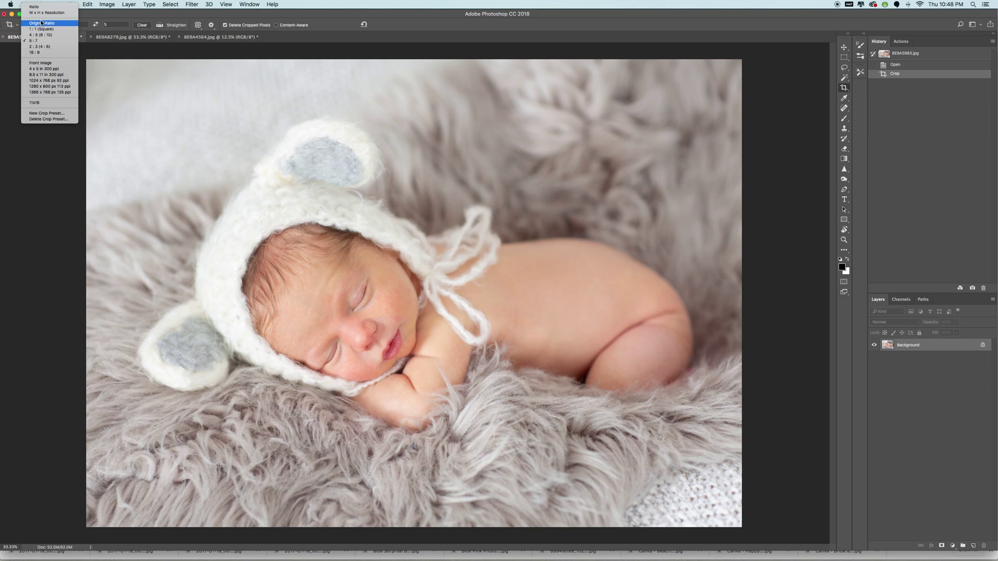
{"action": "left_click", "coordinate": [41, 23]}
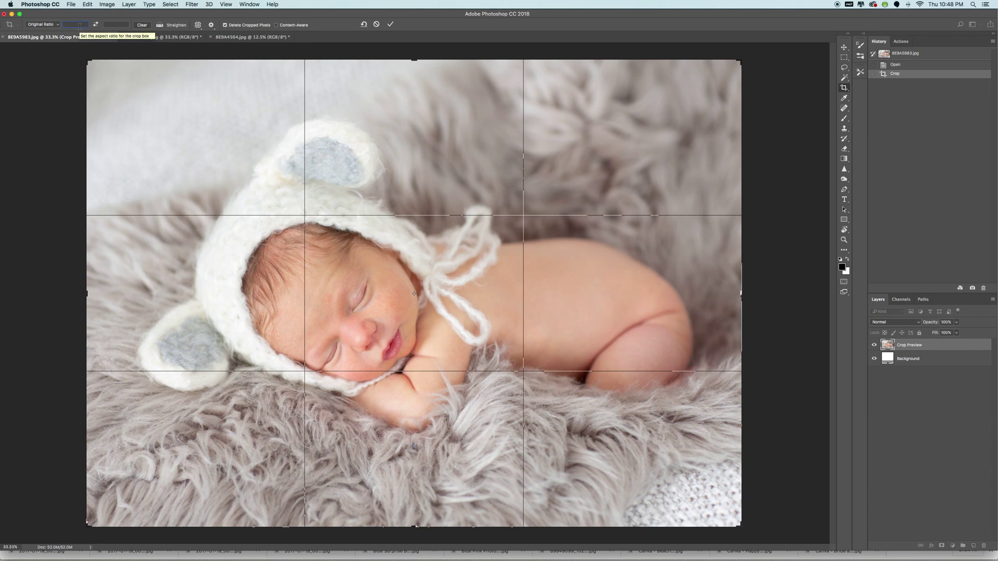
{"action": "type", "text": "7"}
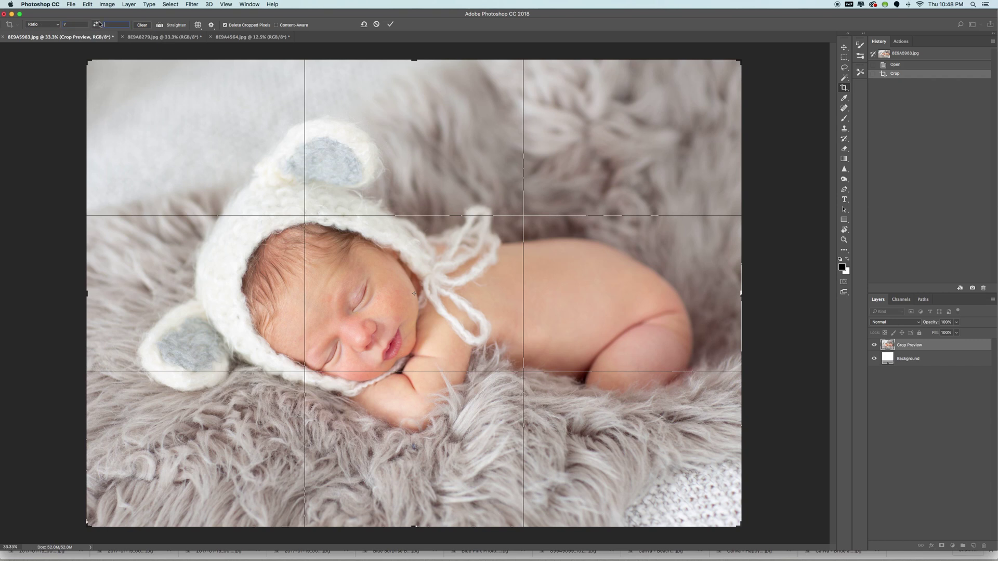
{"action": "left_click", "coordinate": [104, 25]}
{"action": "type", "text": "4"}
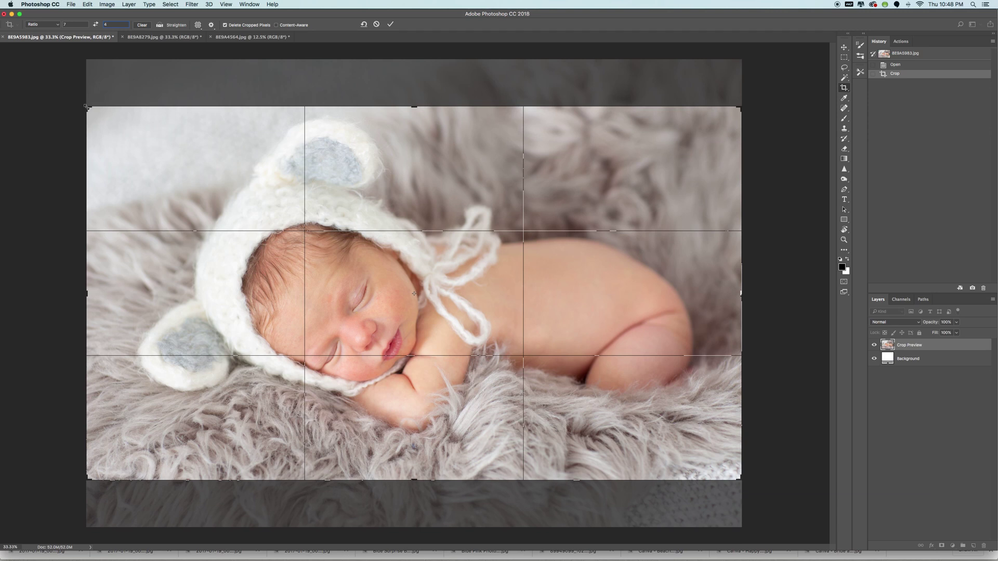
{"action": "mouse_move", "coordinate": [93, 108]}
{"action": "left_mouse_down"}
{"action": "mouse_move", "coordinate": [78, 94]}
{"action": "mouse_move", "coordinate": [97, 116]}
{"action": "mouse_move", "coordinate": [78, 93]}
{"action": "mouse_move", "coordinate": [94, 114]}
{"action": "mouse_move", "coordinate": [86, 106]}
{"action": "left_mouse_up"}
{"action": "left_click", "coordinate": [390, 24]}
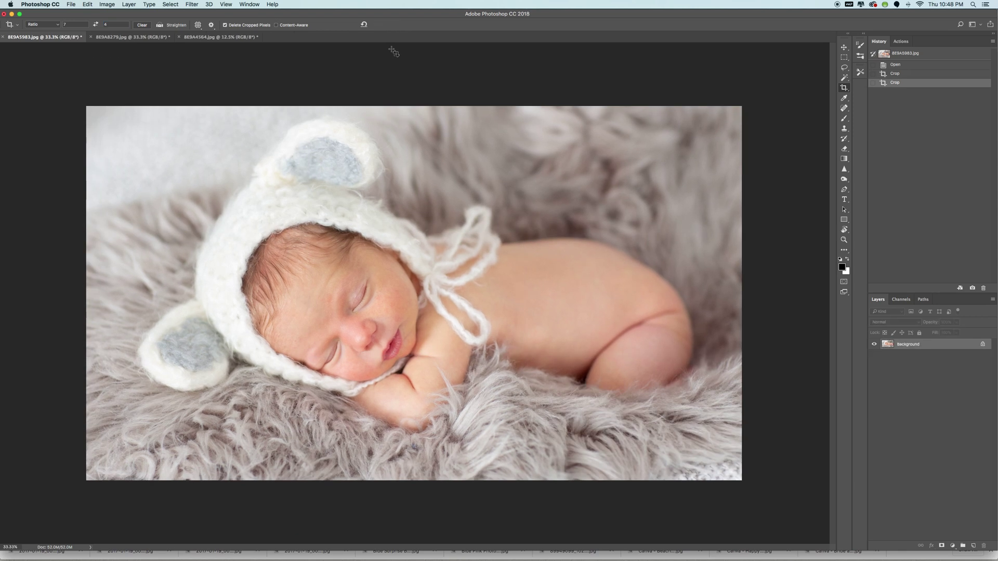
Crop 8E9A8279.jpg at the 7 by 4 ratio, rotating it slightly so that the sea horizon is level
{"action": "left_click", "coordinate": [130, 38]}
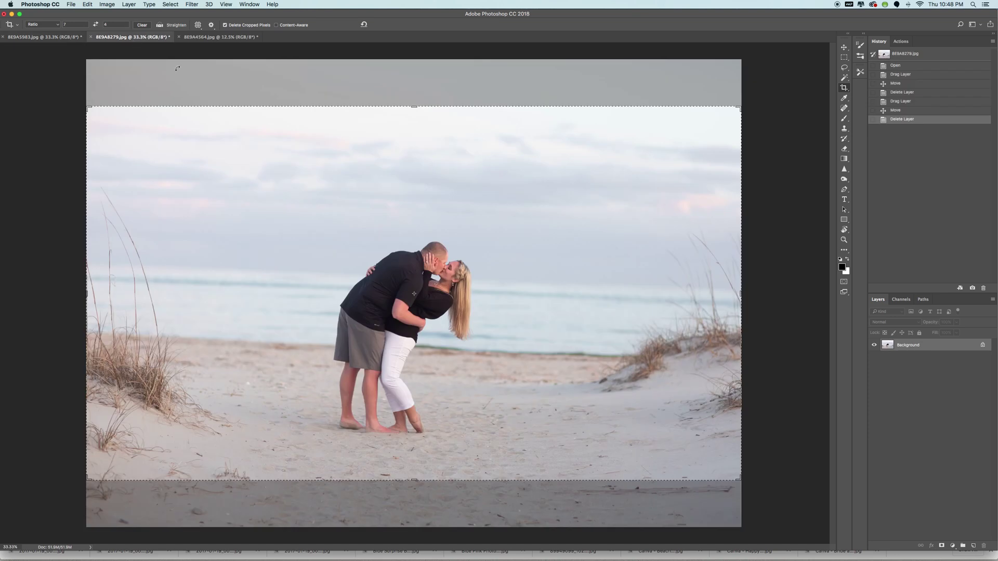
{"action": "left_click", "coordinate": [844, 47]}
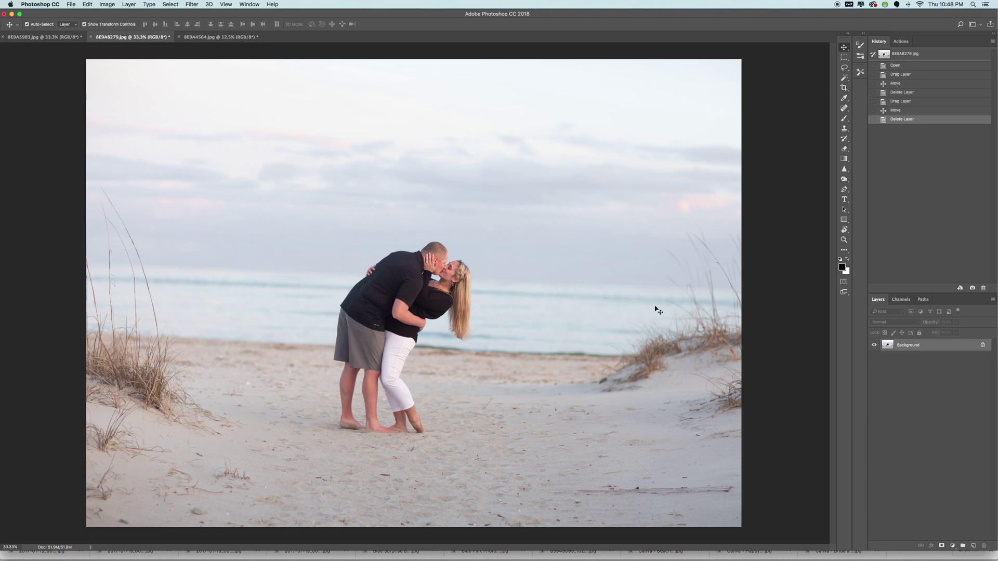
{"action": "left_click", "coordinate": [843, 87]}
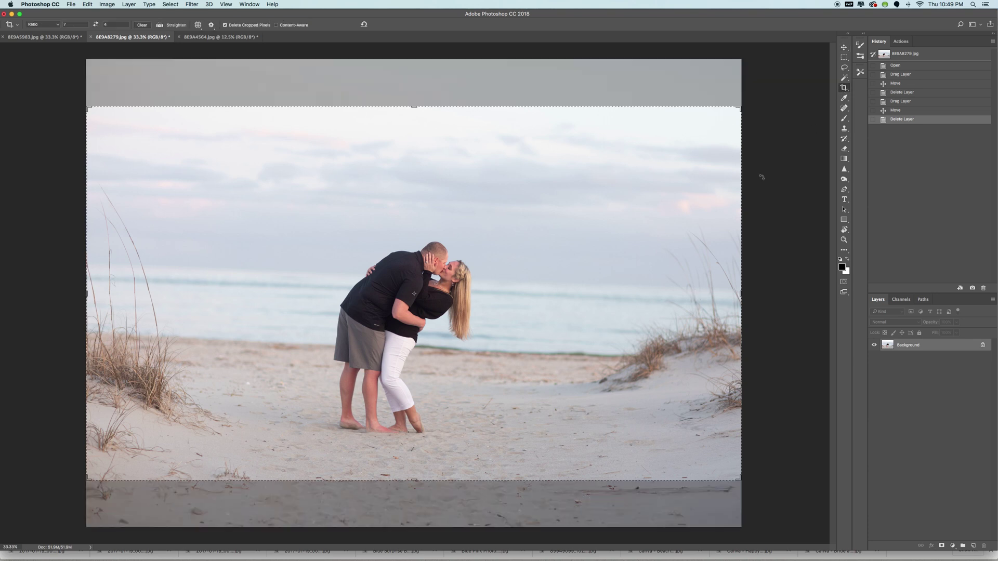
{"action": "left_click_drag", "start_coordinate": [760, 178], "coordinate": [757, 169]}
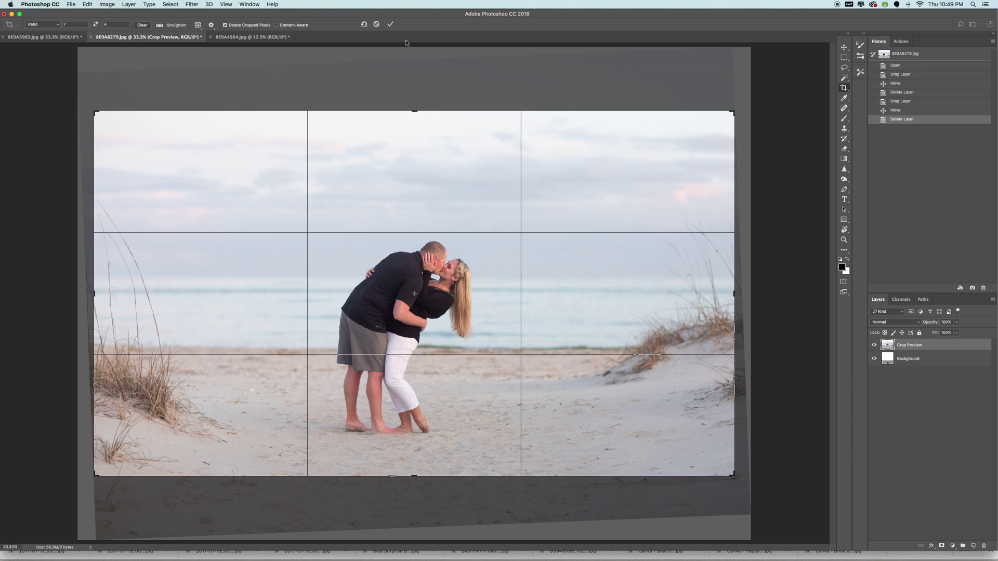
{"action": "left_click", "coordinate": [390, 24]}
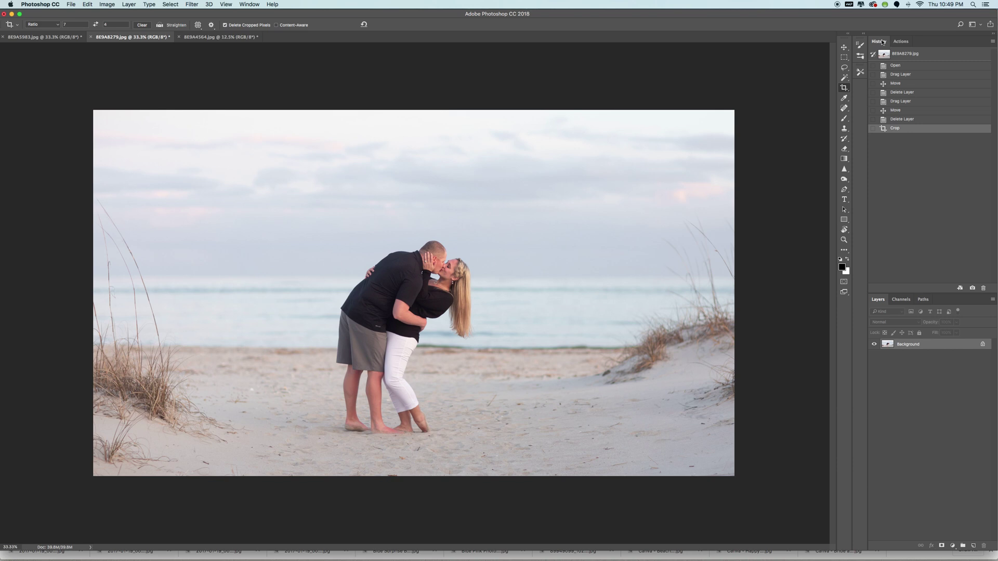
Save a history snapshot of the straightened crop and compare it with the original image, ending on the snapshot
{"action": "left_click", "coordinate": [972, 289]}
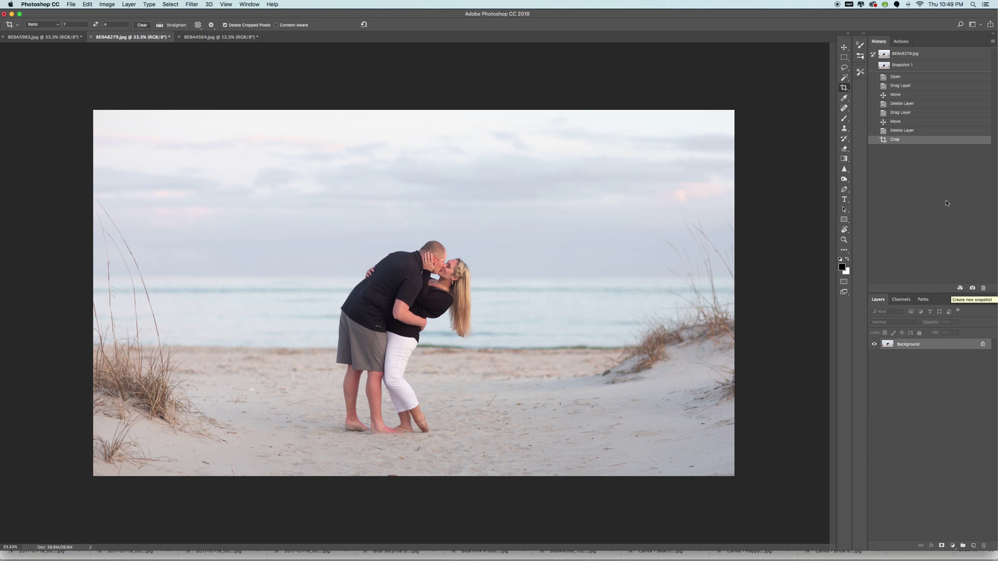
{"action": "left_click", "coordinate": [899, 55]}
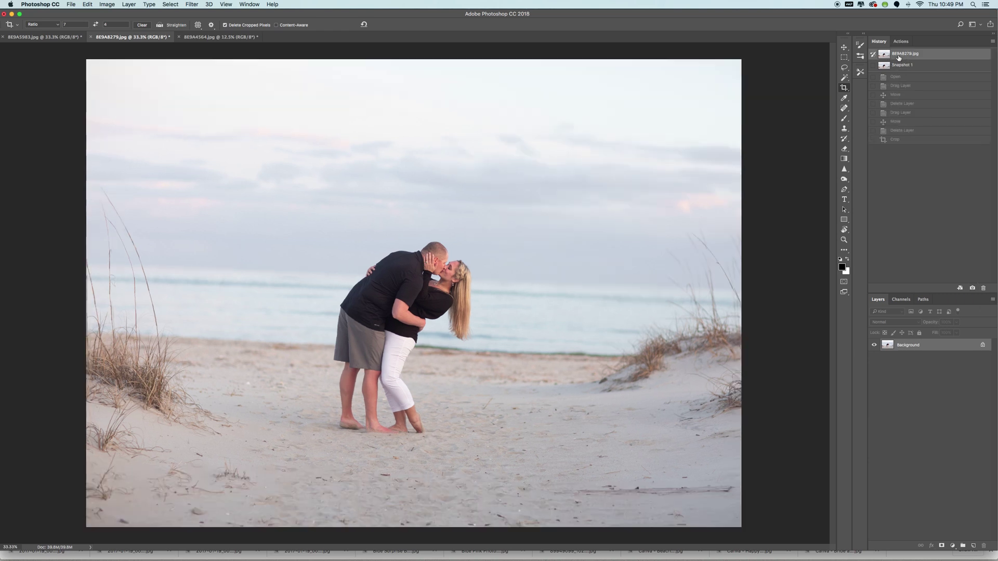
{"action": "left_click", "coordinate": [899, 65]}
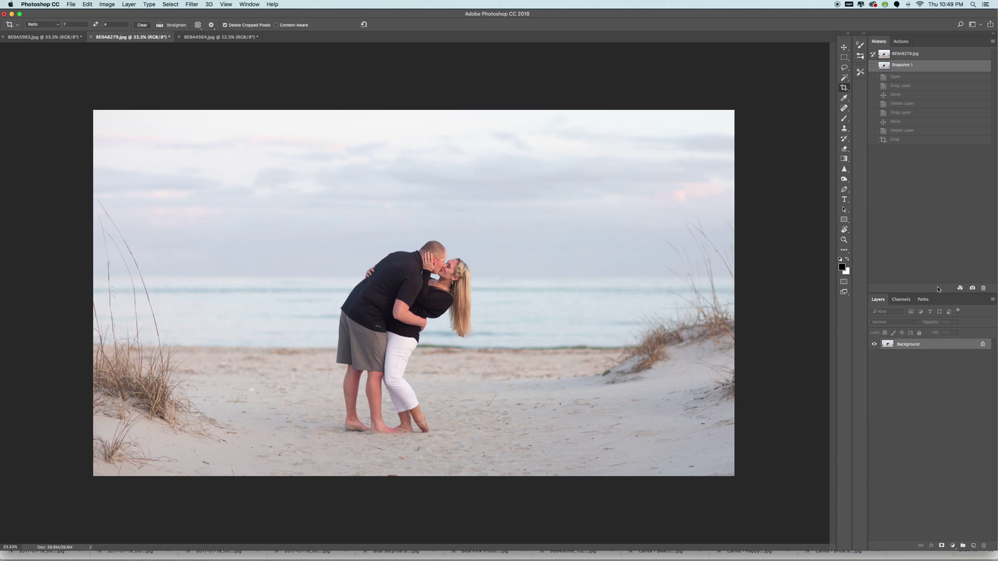
{"action": "left_click", "coordinate": [914, 54]}
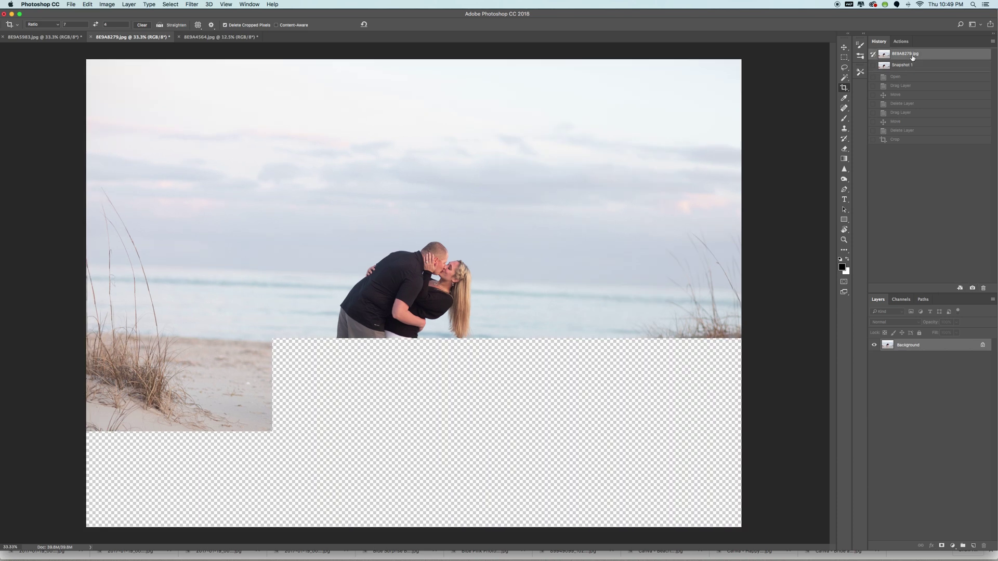
{"action": "left_click", "coordinate": [913, 64]}
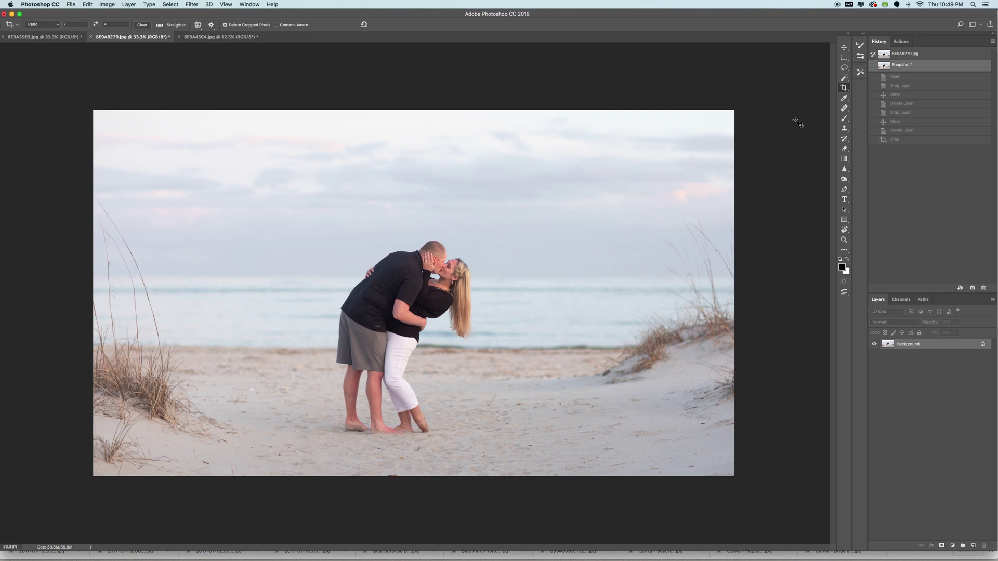
Crop the snapshot version of the beach photo to a portrait 5 : 7 ratio around the couple
{"action": "left_click", "coordinate": [844, 90]}
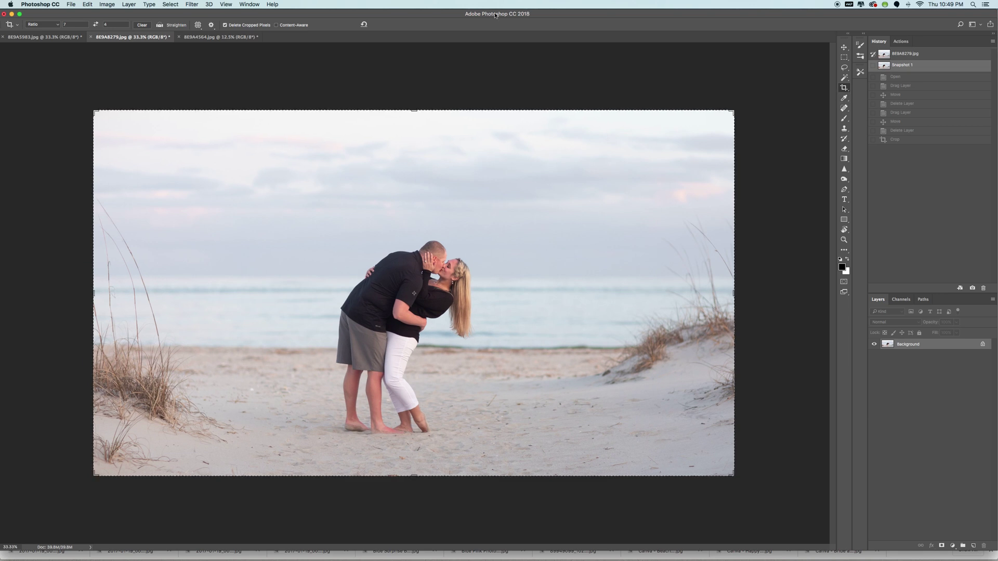
{"action": "left_click", "coordinate": [58, 26]}
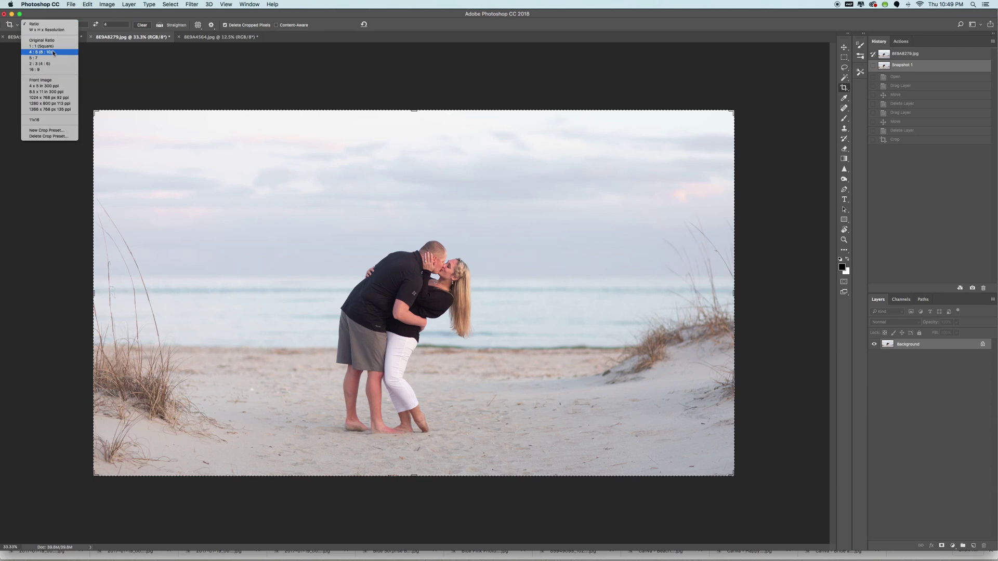
{"action": "left_click", "coordinate": [36, 57]}
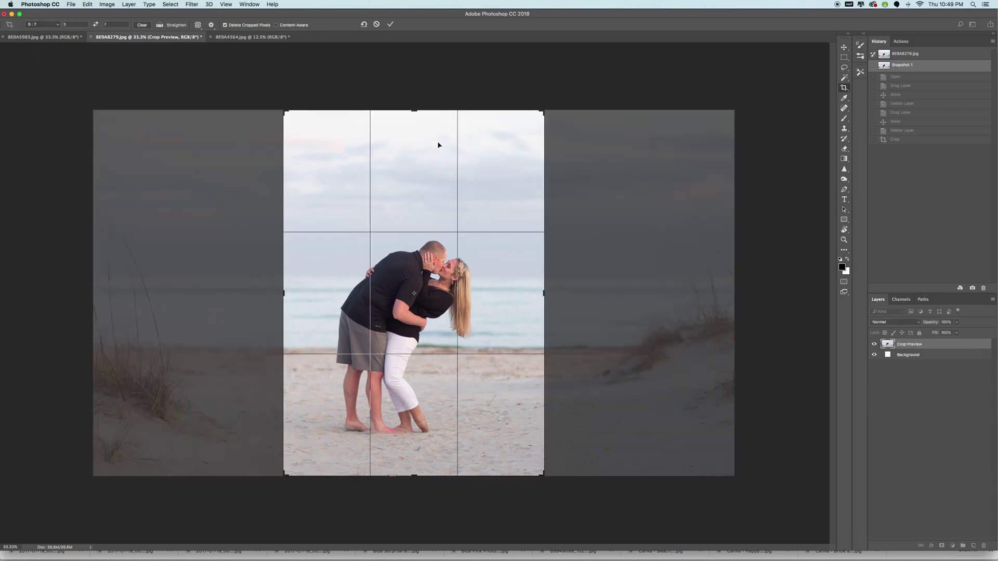
{"action": "left_click_drag", "start_coordinate": [608, 177], "coordinate": [612, 175]}
{"action": "mouse_move", "coordinate": [547, 101]}
{"action": "left_mouse_down"}
{"action": "mouse_move", "coordinate": [554, 116]}
{"action": "mouse_move", "coordinate": [541, 86]}
{"action": "mouse_move", "coordinate": [547, 99]}
{"action": "left_mouse_up"}
{"action": "left_click", "coordinate": [390, 24]}
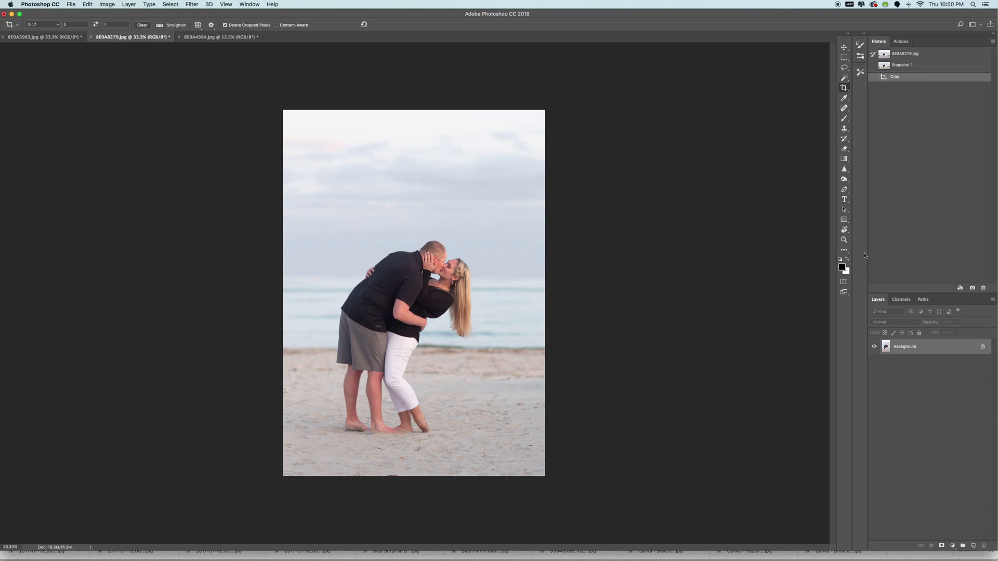
Save a second history snapshot of the portrait crop and return to the original image state
{"action": "left_click", "coordinate": [972, 288]}
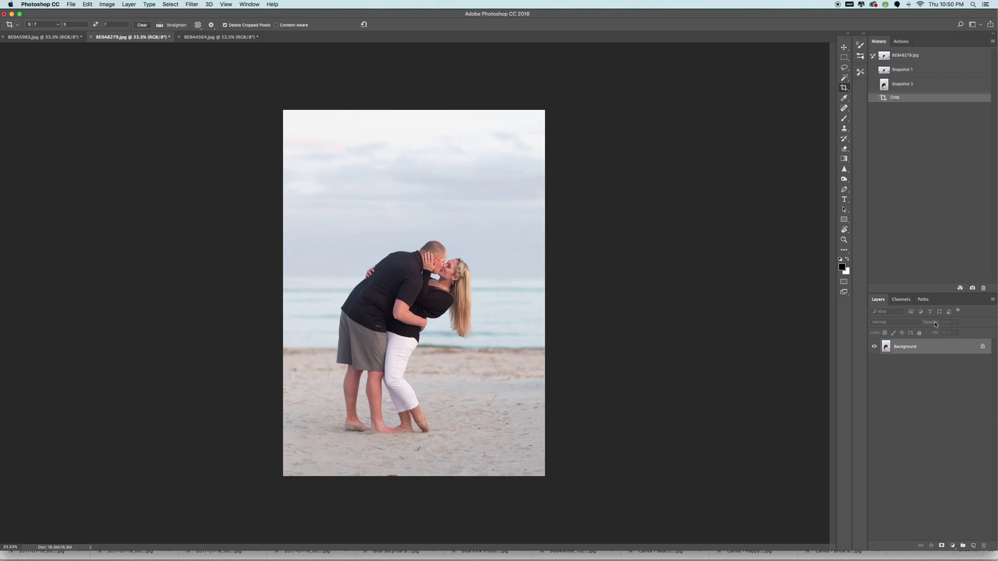
{"action": "left_click", "coordinate": [885, 56]}
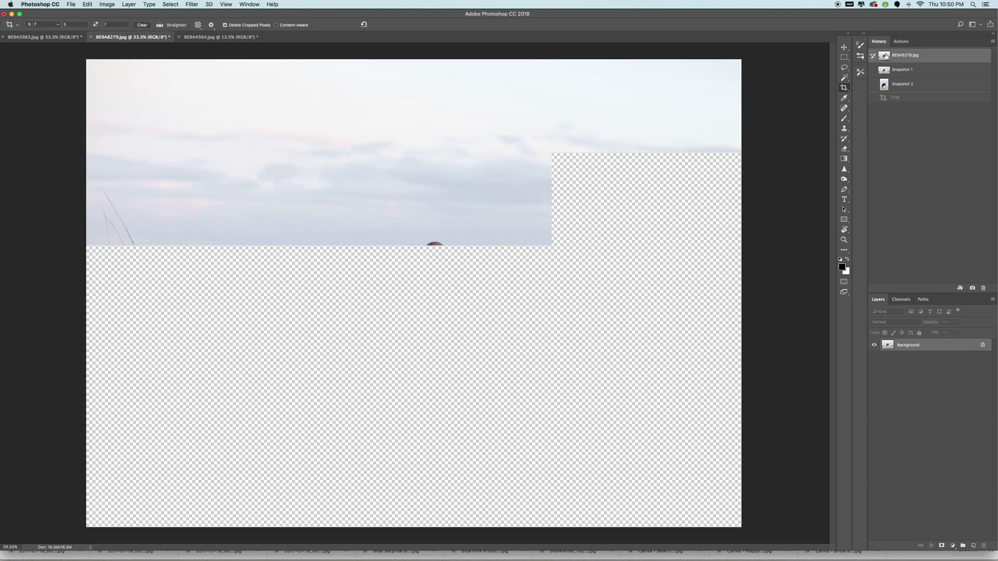
Compare the straightened crop in Snapshot 1 with the portrait crop in Snapshot 2, leaving the portrait version active
{"action": "left_click", "coordinate": [892, 70]}
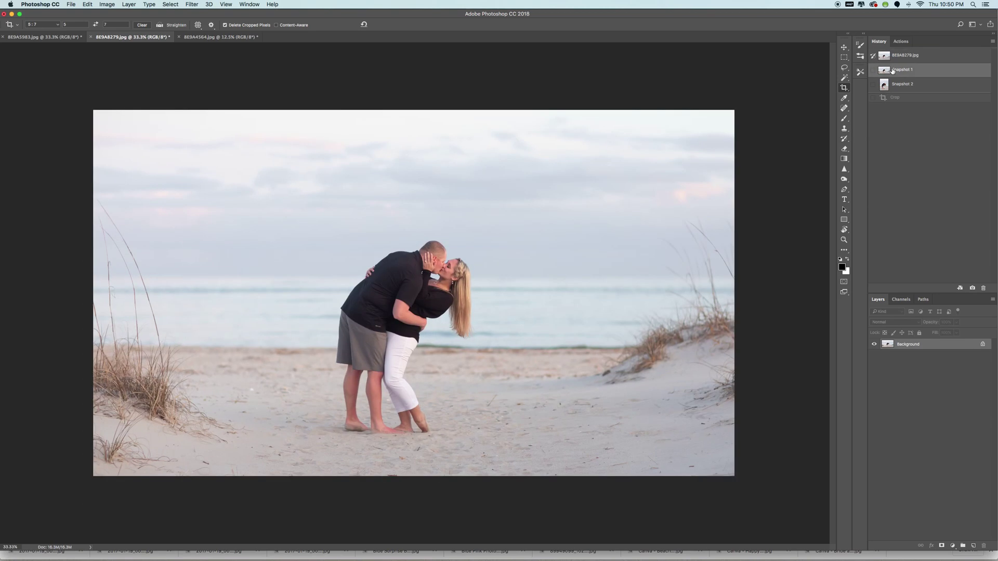
{"action": "left_click", "coordinate": [907, 85]}
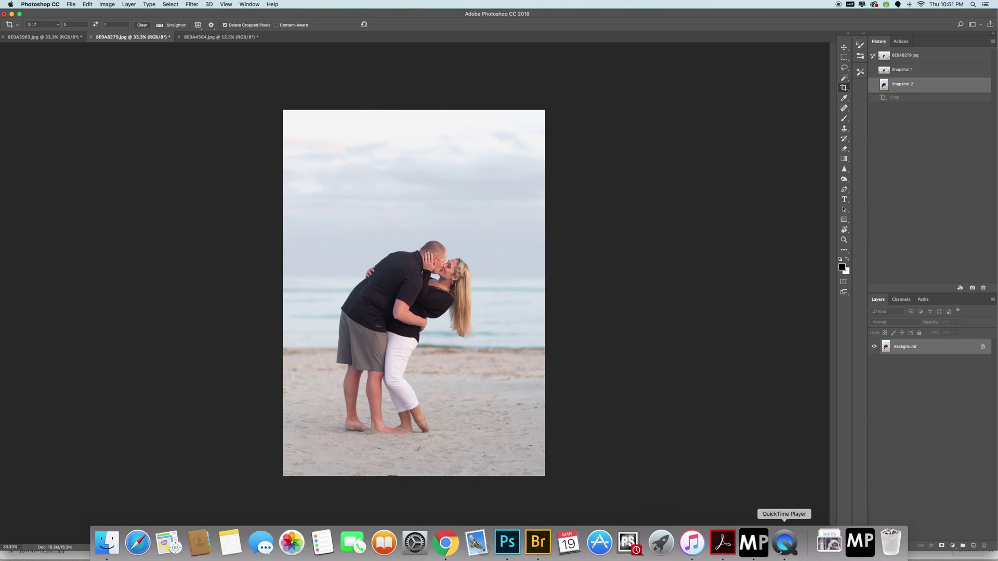
Switch to QuickTime Player, quit it, and enter "desktop" as the file name for the unsaved screen recording
{"action": "left_click", "coordinate": [784, 545]}
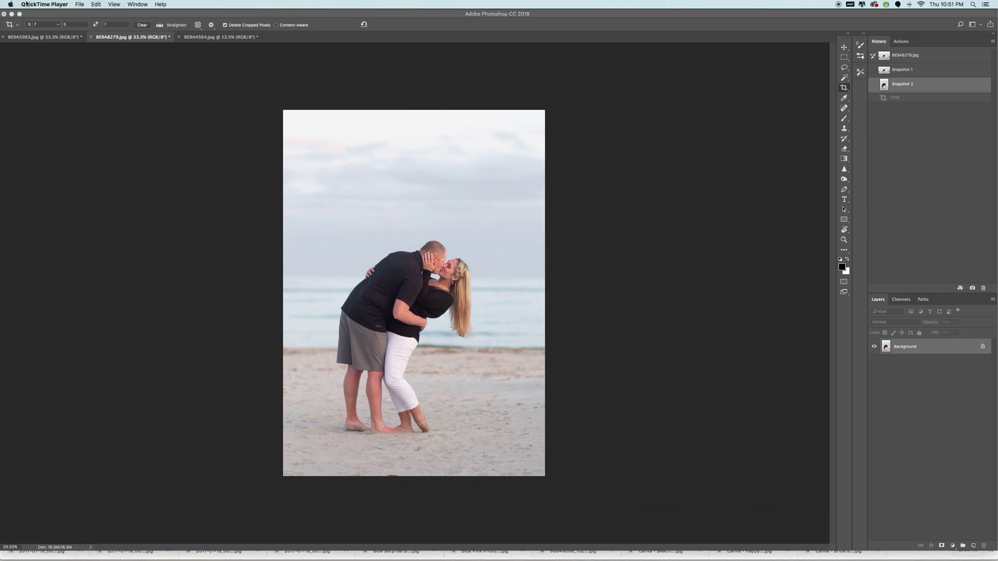
{"action": "left_click", "coordinate": [79, 5]}
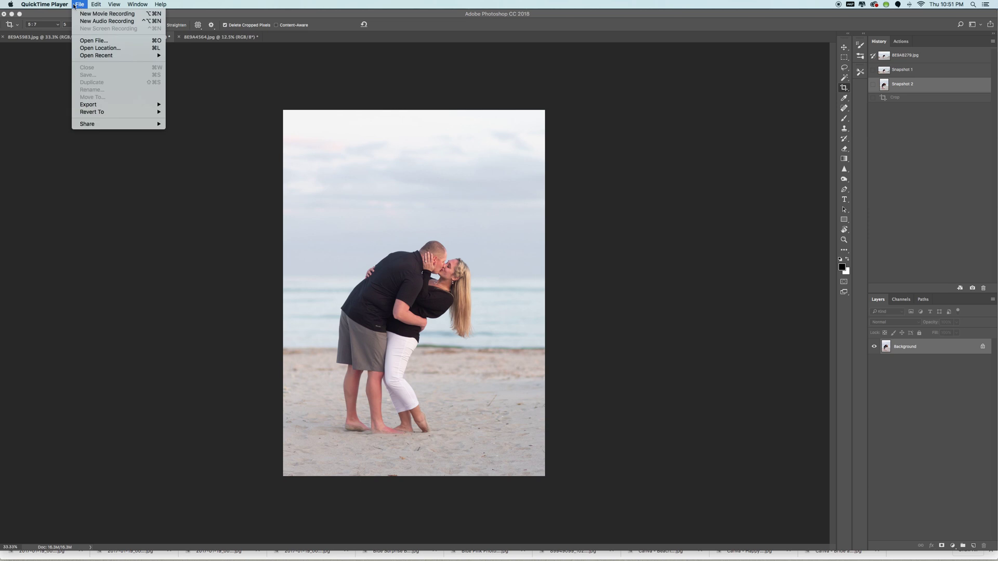
{"action": "mouse_move", "coordinate": [49, 5]}
{"action": "left_click", "coordinate": [59, 65]}
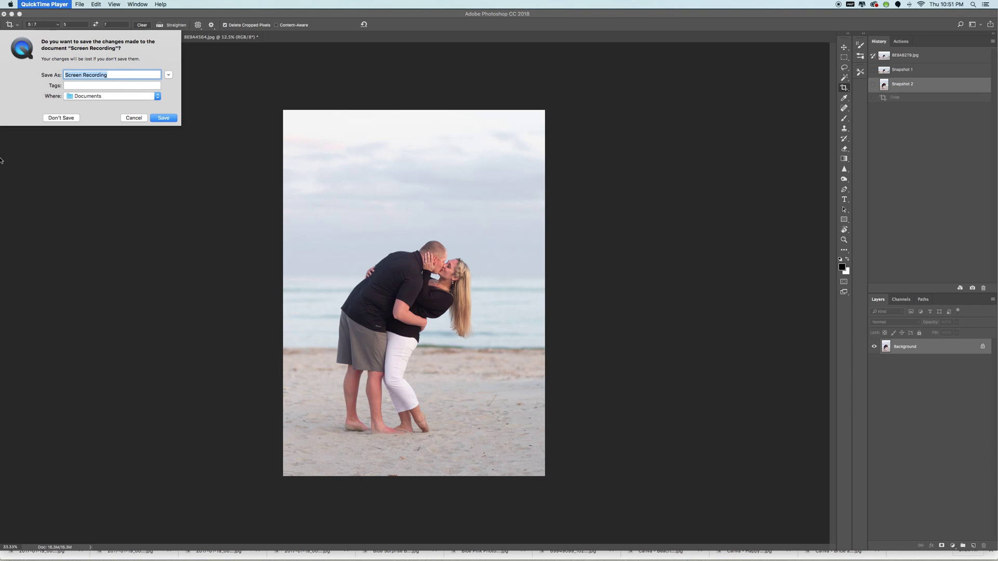
{"action": "type", "text": "desktop"}
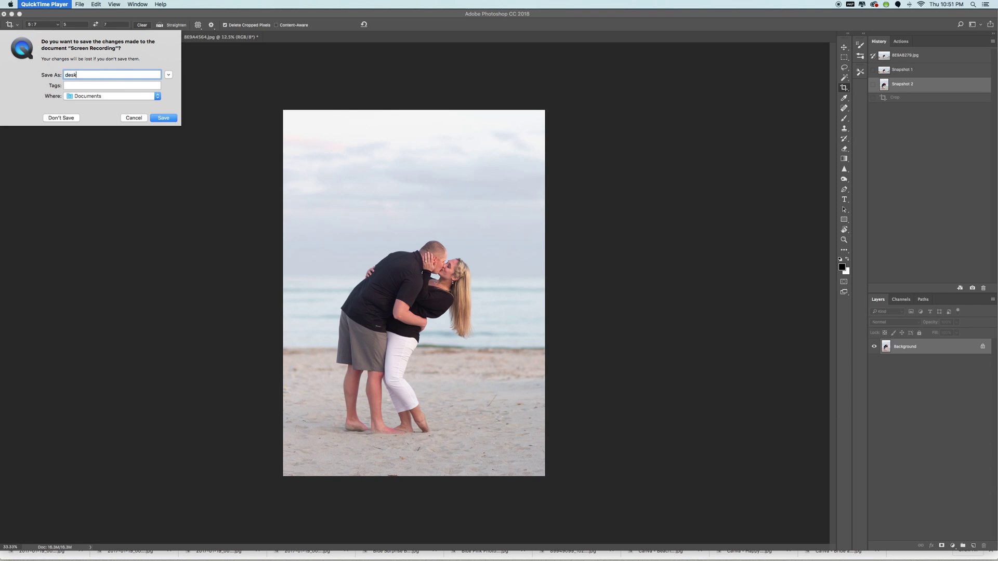